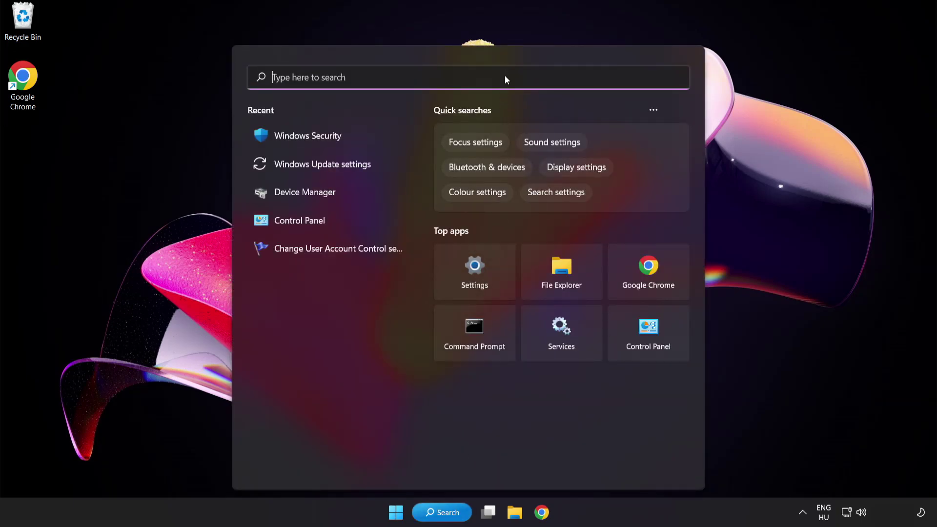
# Step: Search Windows for "device manager" and open Device Manager, placing its window near the middle of the desktop
pyautogui.write('device manag')
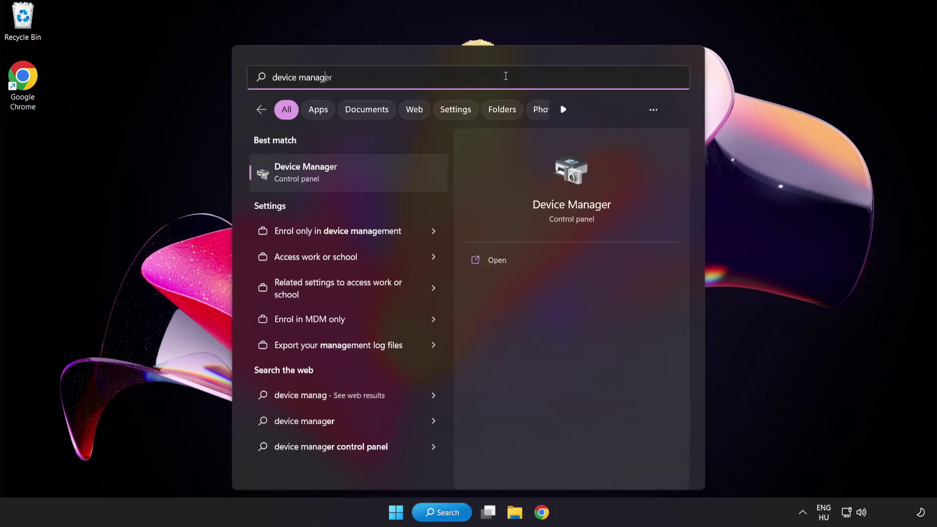
pyautogui.write('er')
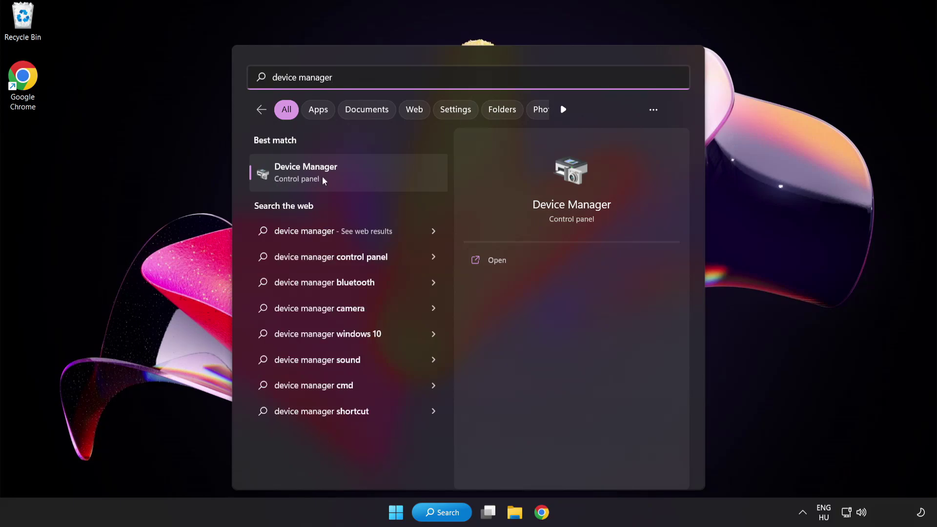
pyautogui.click(374, 178)
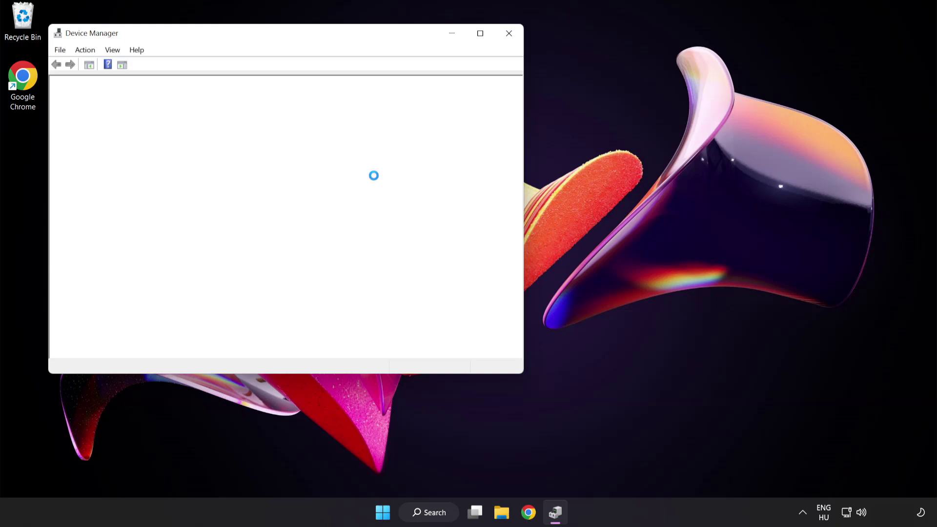
pyautogui.moveTo(302, 38); pyautogui.dragTo(457, 98)
# Step: Run an automatic driver update search for the VMware SVGA 3D display adapter, and close Device Manager when done
pyautogui.click(263, 200)
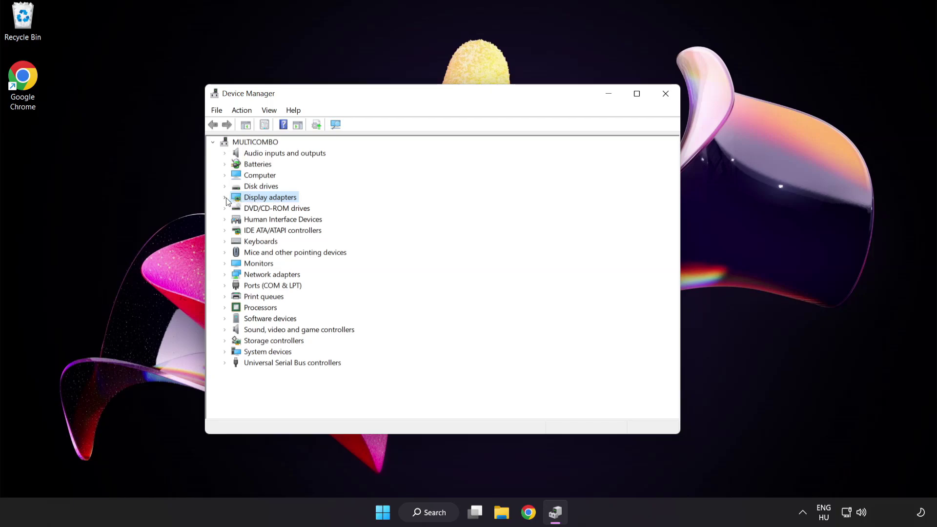
pyautogui.click(225, 198)
pyautogui.click(246, 205)
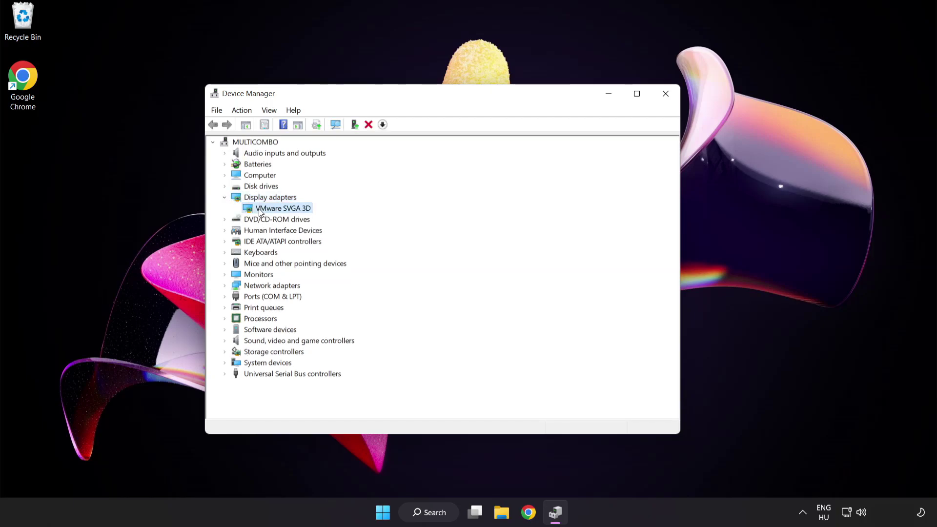
pyautogui.rightClick(276, 209)
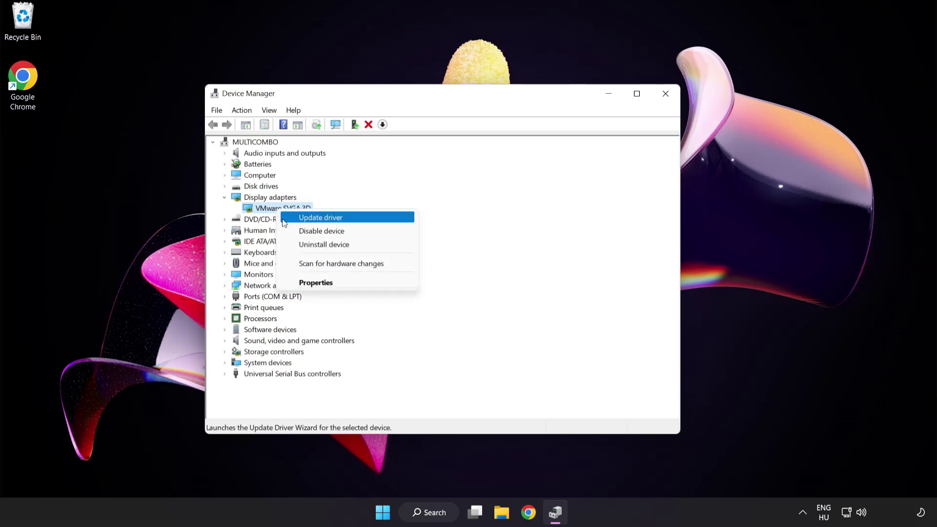
pyautogui.click(363, 218)
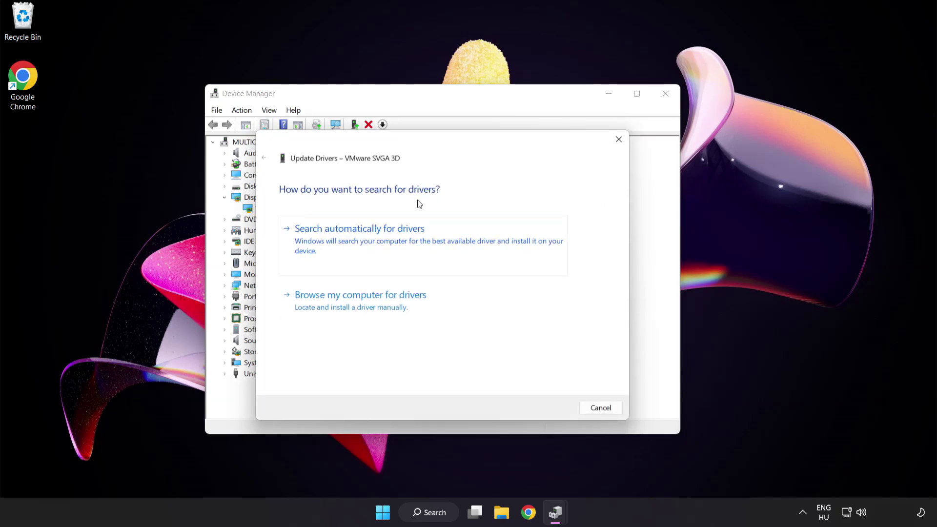
pyautogui.click(409, 243)
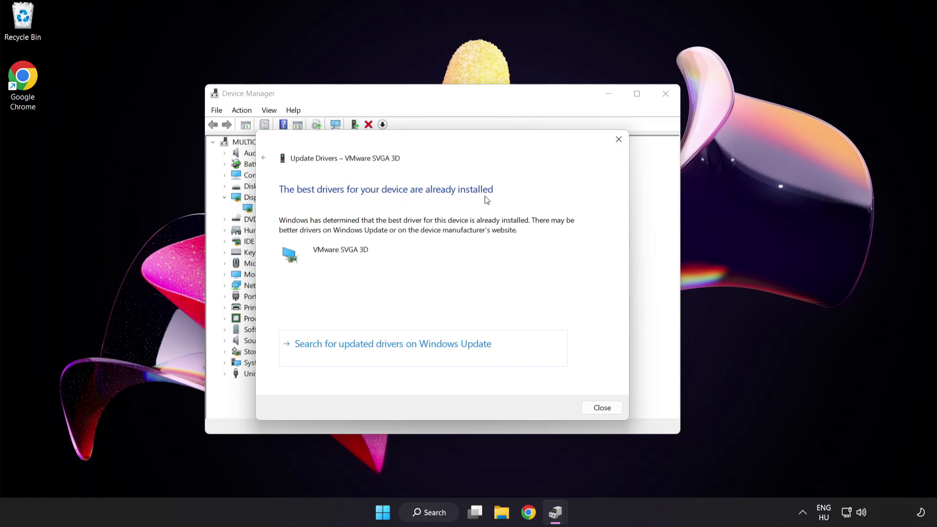
pyautogui.click(601, 409)
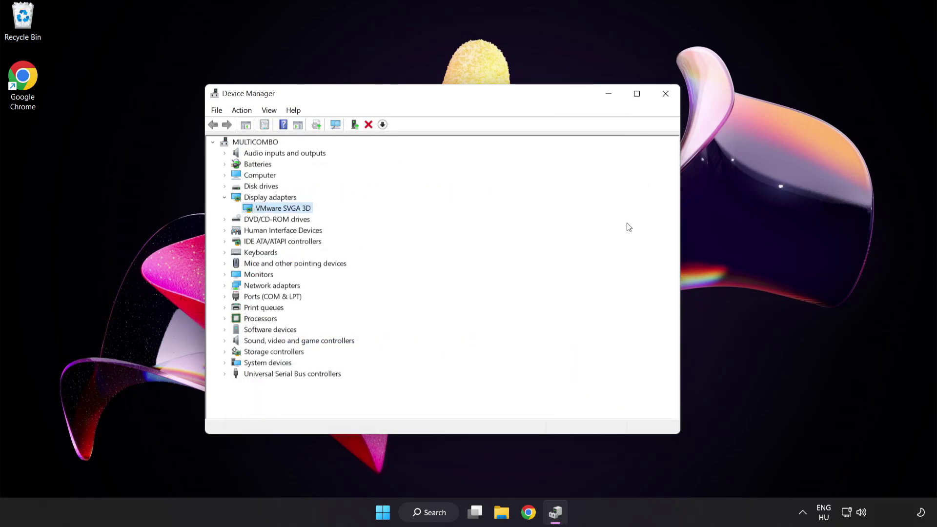
pyautogui.click(665, 95)
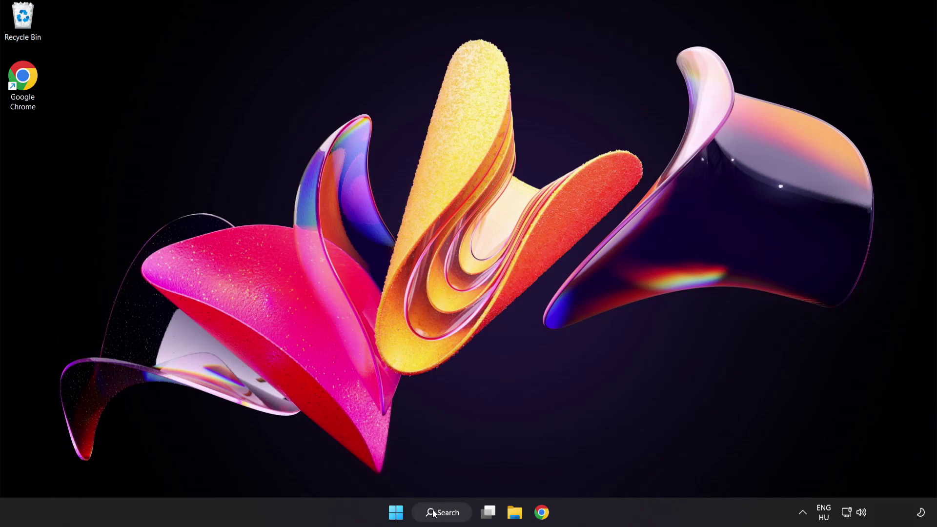
# Step: Search Windows for "update", open the Windows Update settings and check for updates, closing Settings when done
pyautogui.click(449, 515)
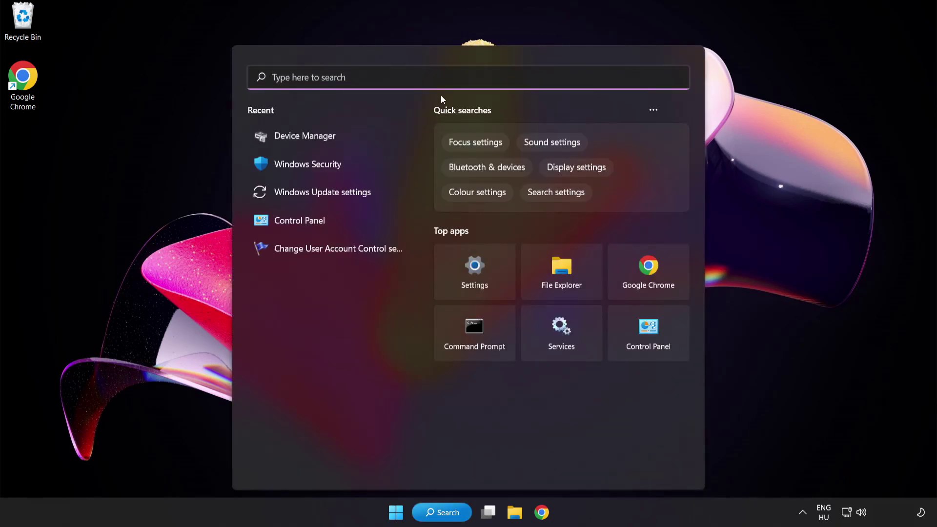
pyautogui.write('update')
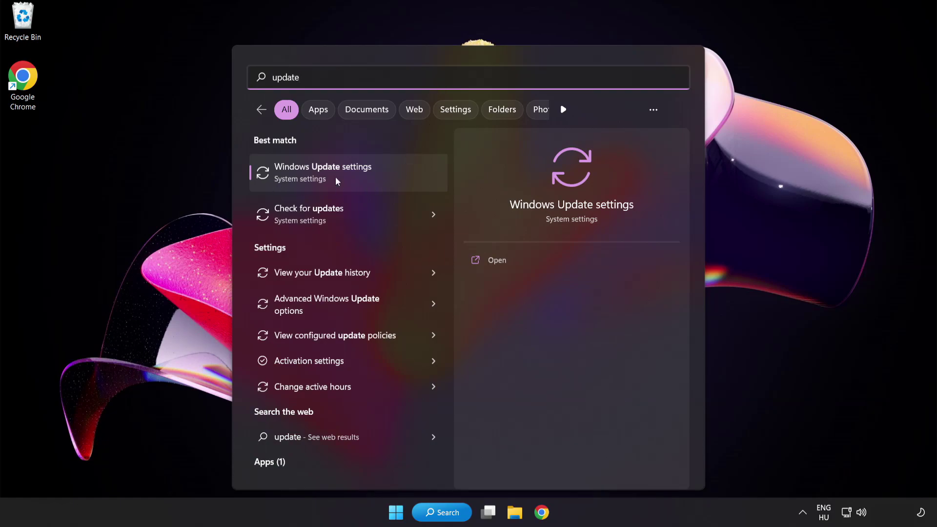
pyautogui.click(358, 177)
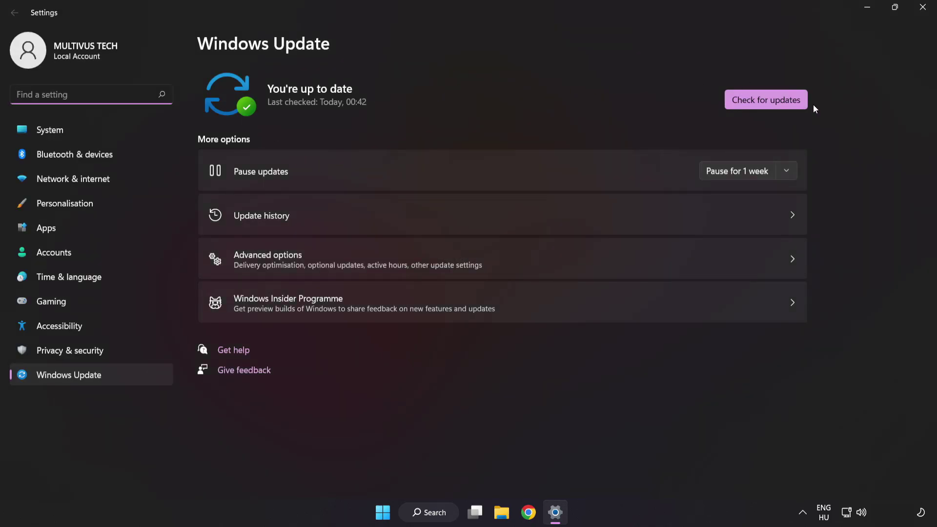
pyautogui.click(763, 105)
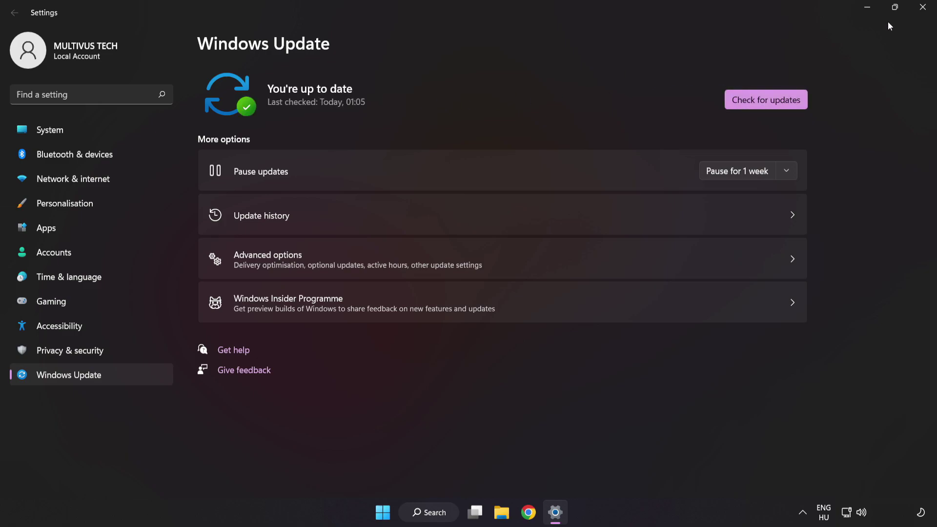
pyautogui.click(921, 13)
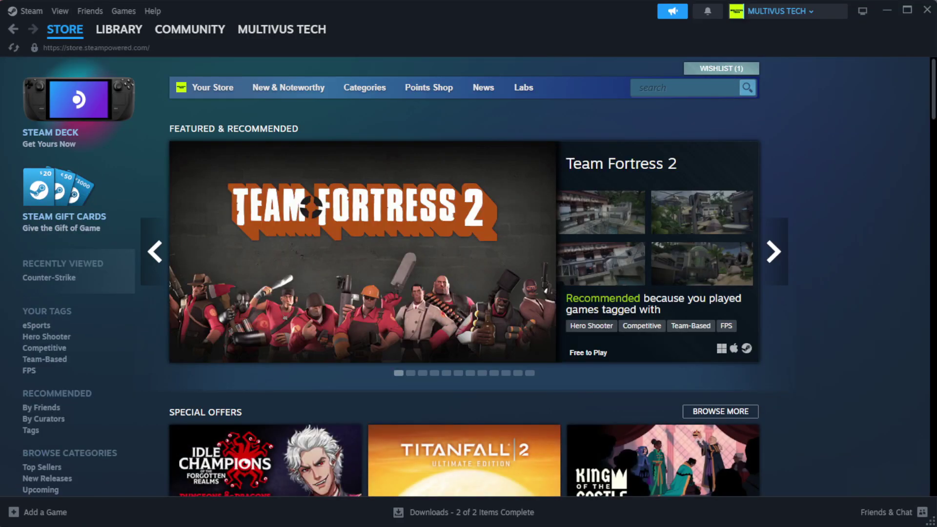
# Step: Switch to Steam and verify the integrity of the installed files of the favorite game YOUR NOT WORKING GAME in the library
pyautogui.moveTo(117, 34)
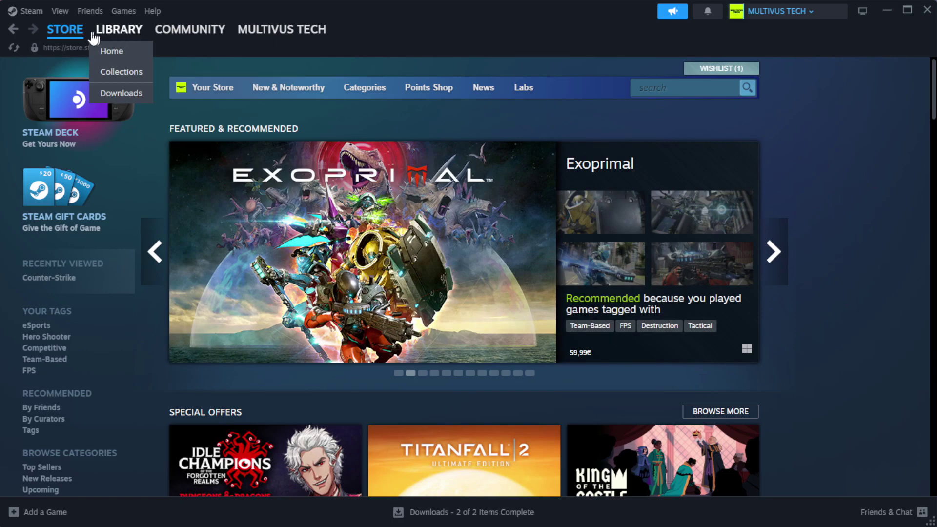
pyautogui.click(135, 53)
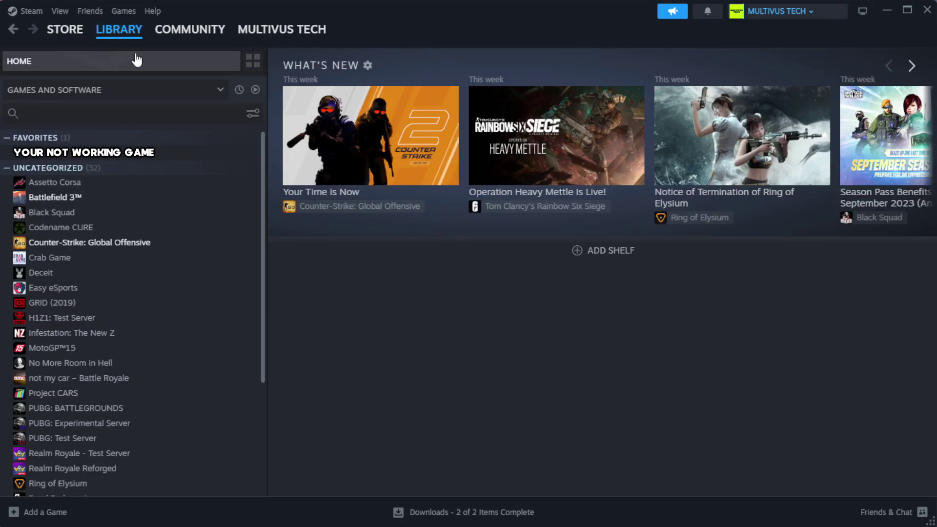
pyautogui.rightClick(231, 154)
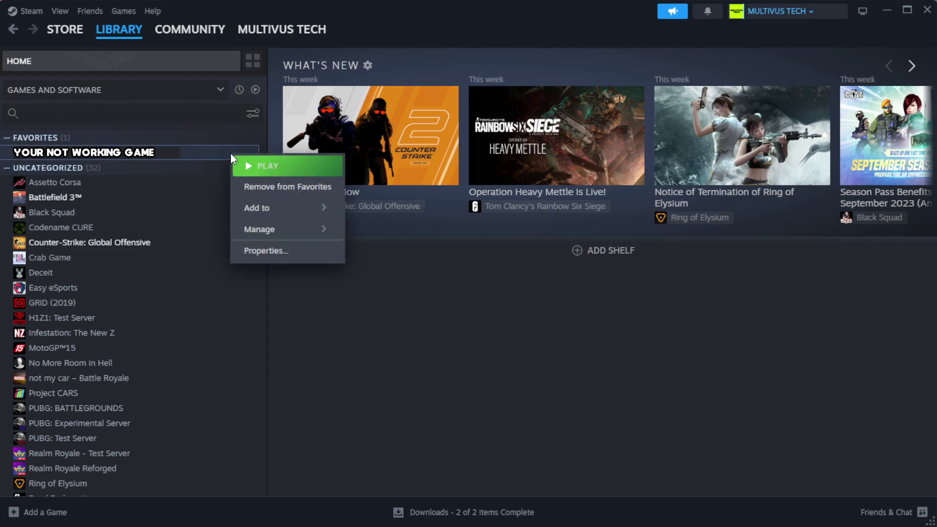
pyautogui.click(297, 256)
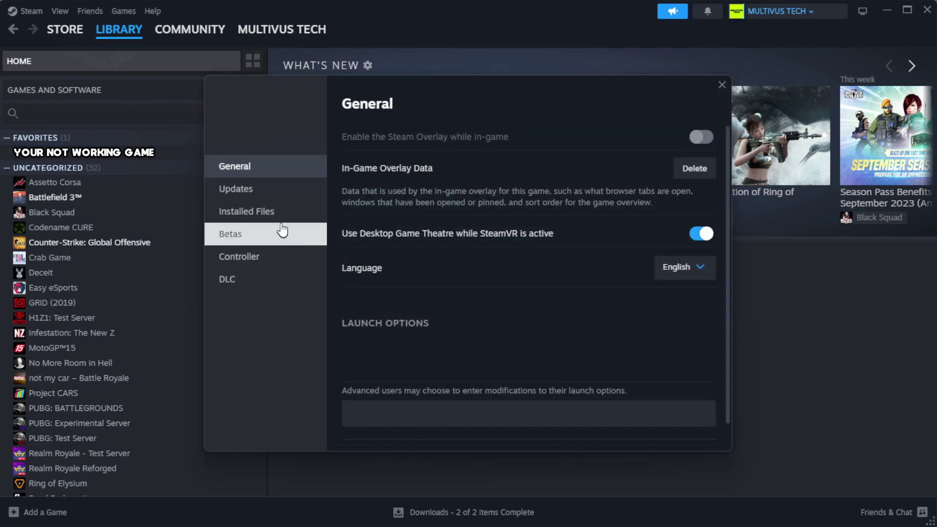
pyautogui.click(308, 222)
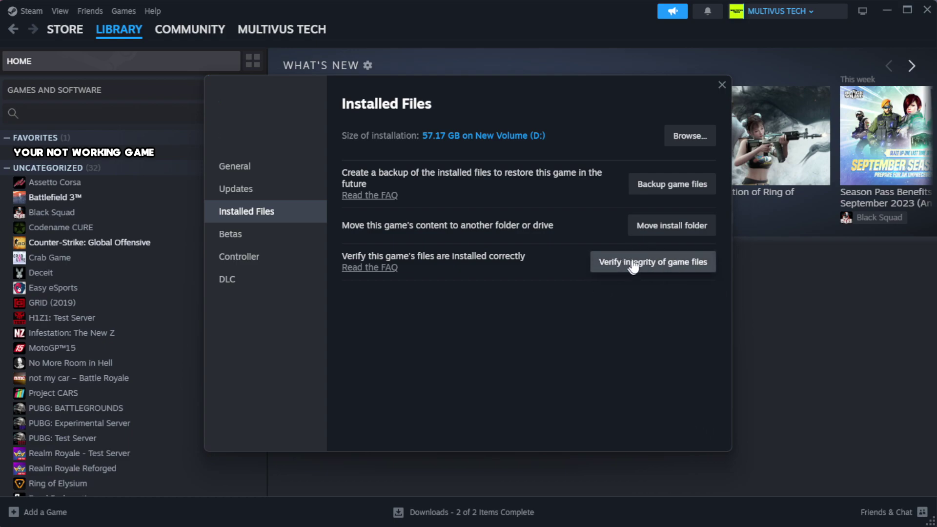
pyautogui.click(658, 267)
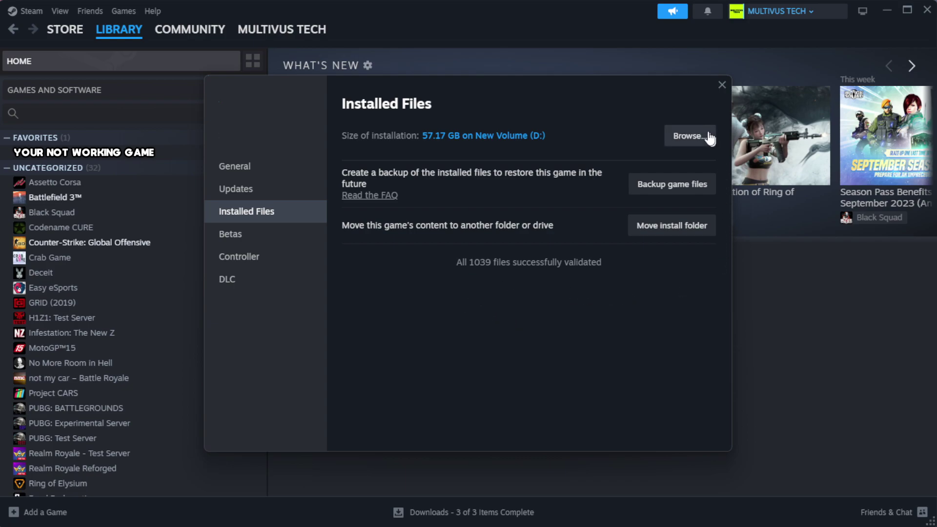
# Step: Browse to the game's installation folder and open the properties of the YOUR NOT WORKING GAME shortcut
pyautogui.click(688, 142)
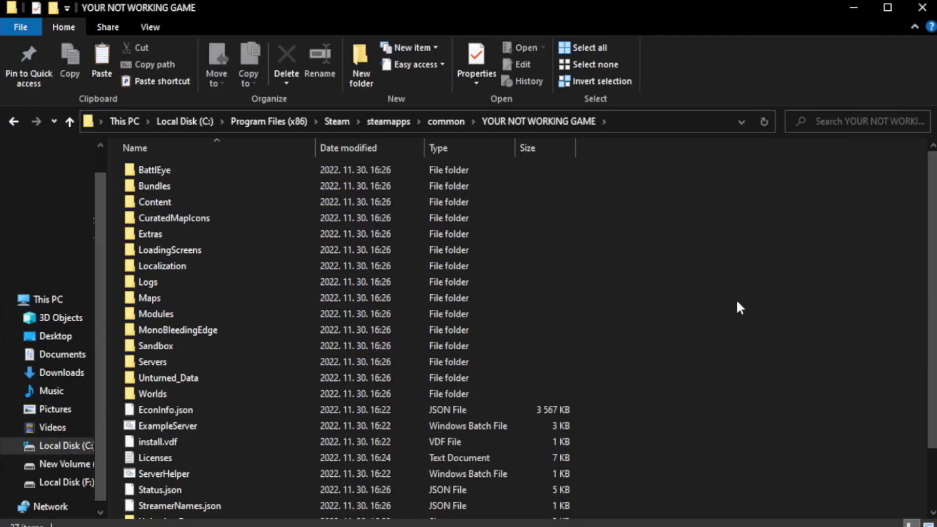
pyautogui.scroll(-2, 934, 350)
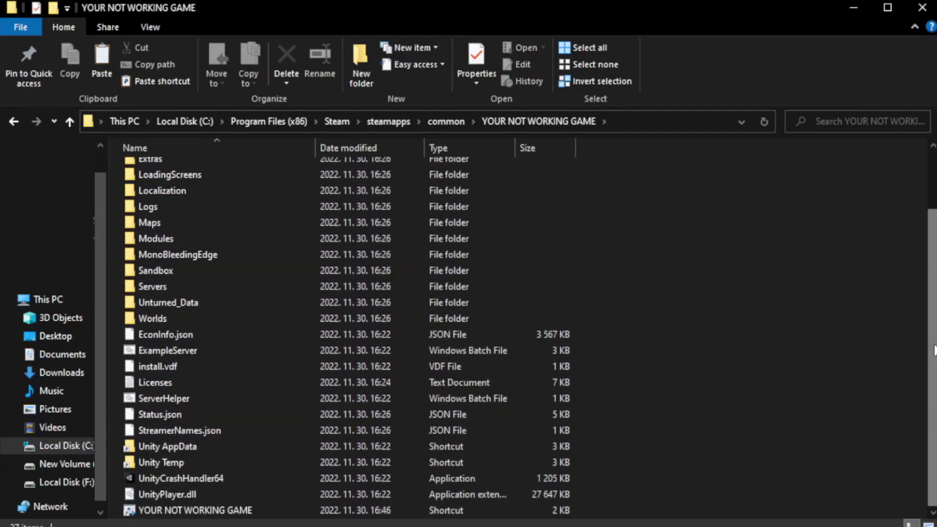
pyautogui.click(332, 510)
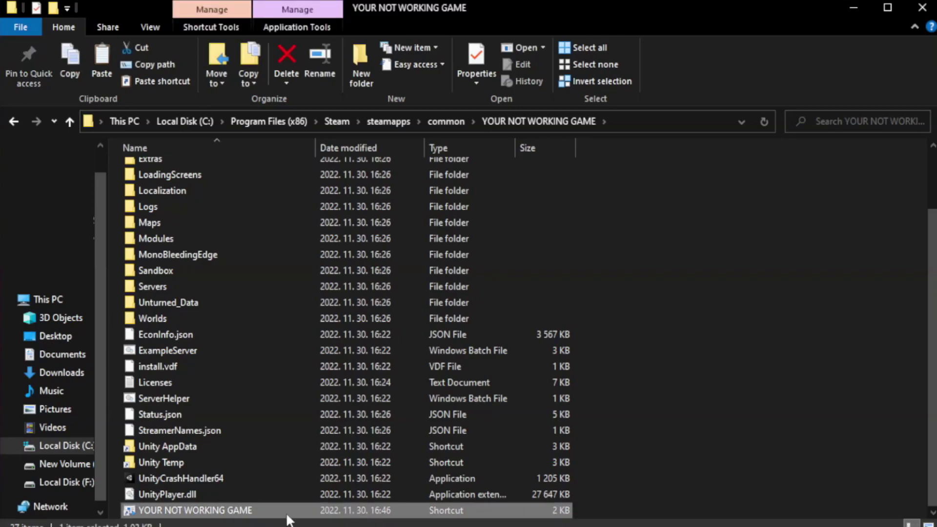
pyautogui.rightClick(313, 512)
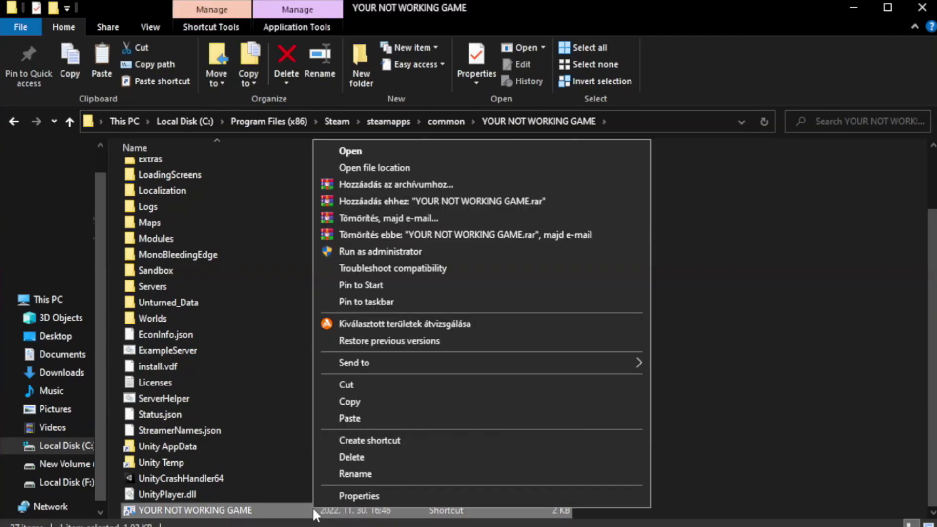
pyautogui.click(477, 493)
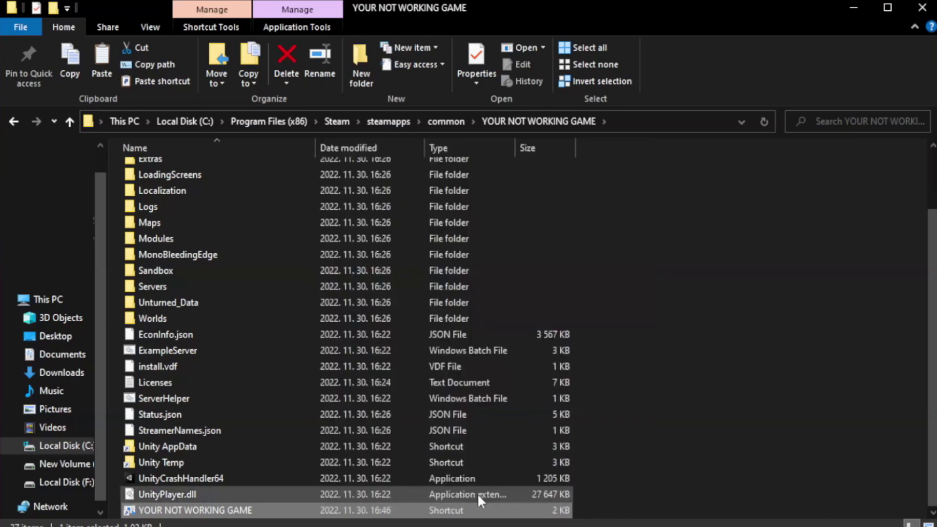
pyautogui.moveTo(467, 265); pyautogui.dragTo(471, 99)
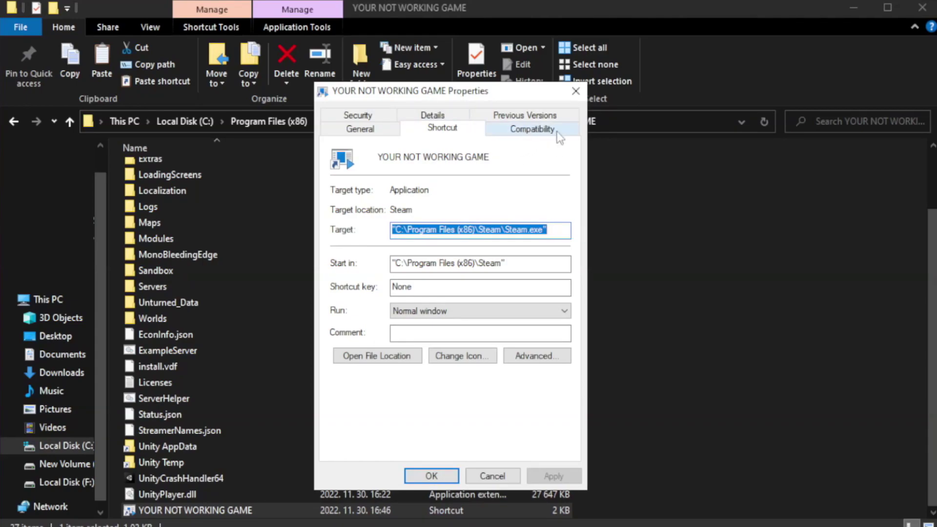
# Step: Apply Windows 8 compatibility mode to the game shortcut, disable fullscreen optimizations and make it run as an administrator
pyautogui.click(527, 132)
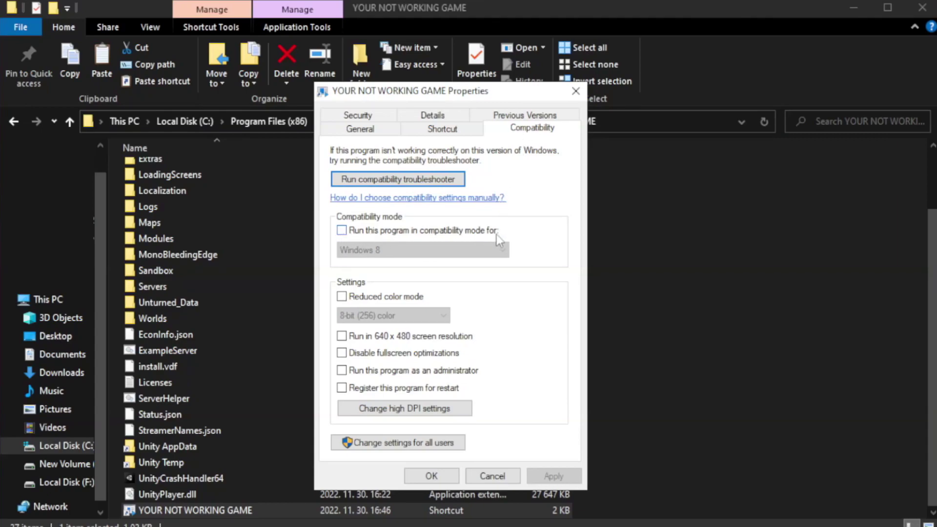
pyautogui.click(372, 234)
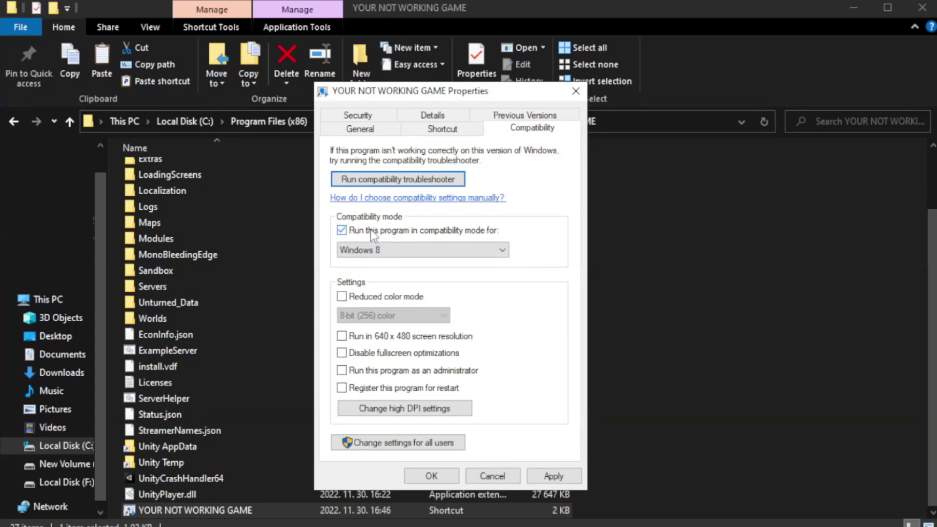
pyautogui.click(422, 252)
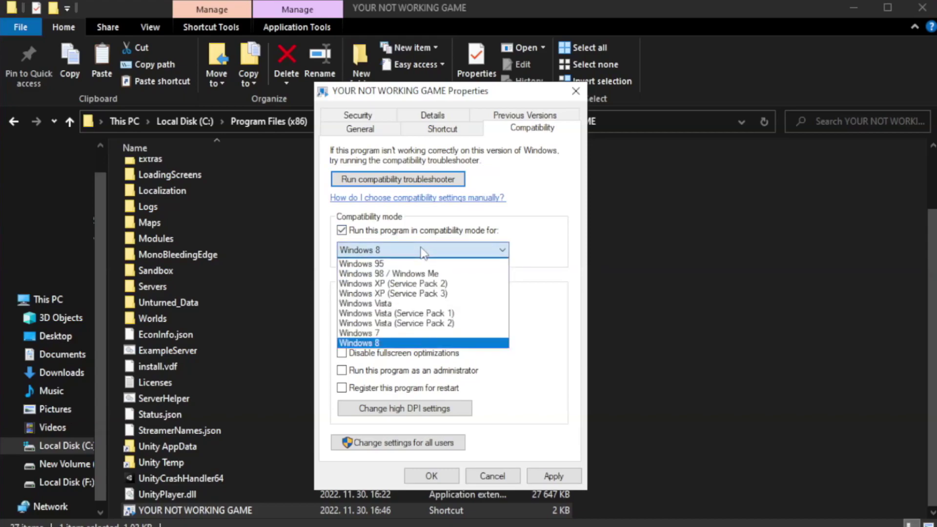
pyautogui.click(398, 343)
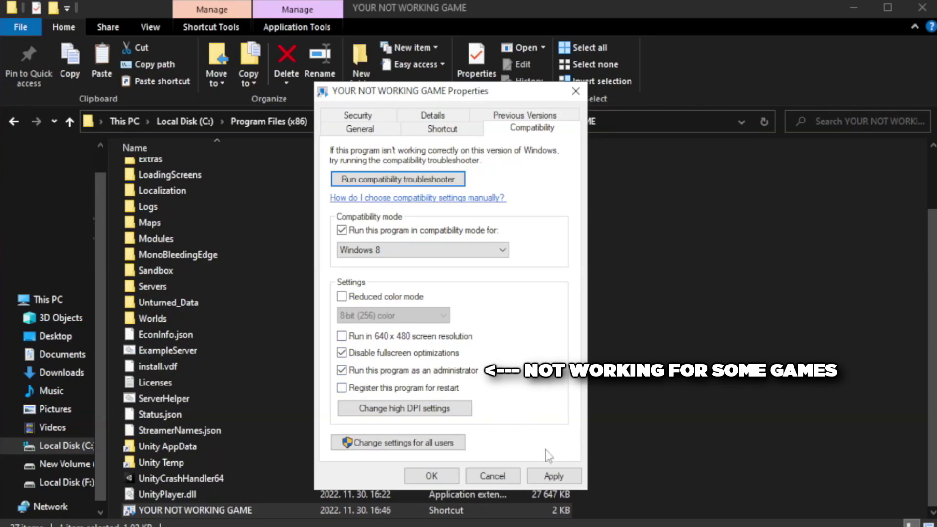
pyautogui.click(553, 476)
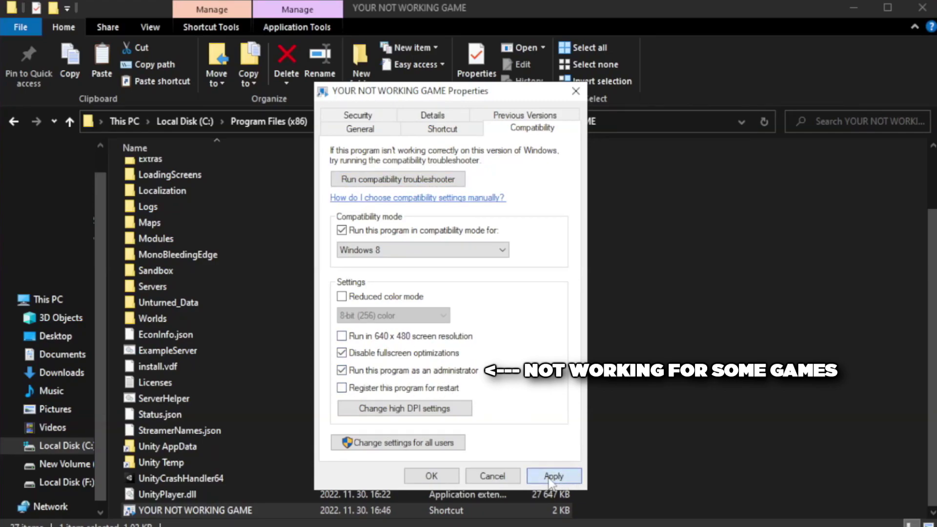
pyautogui.click(429, 477)
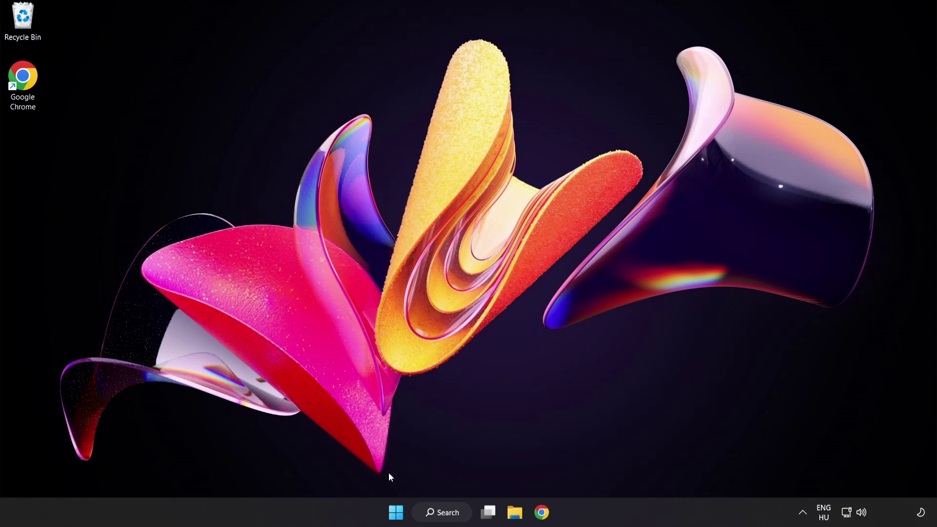
# Step: Open Task Manager from the Windows desktop
pyautogui.rightClick(400, 514)
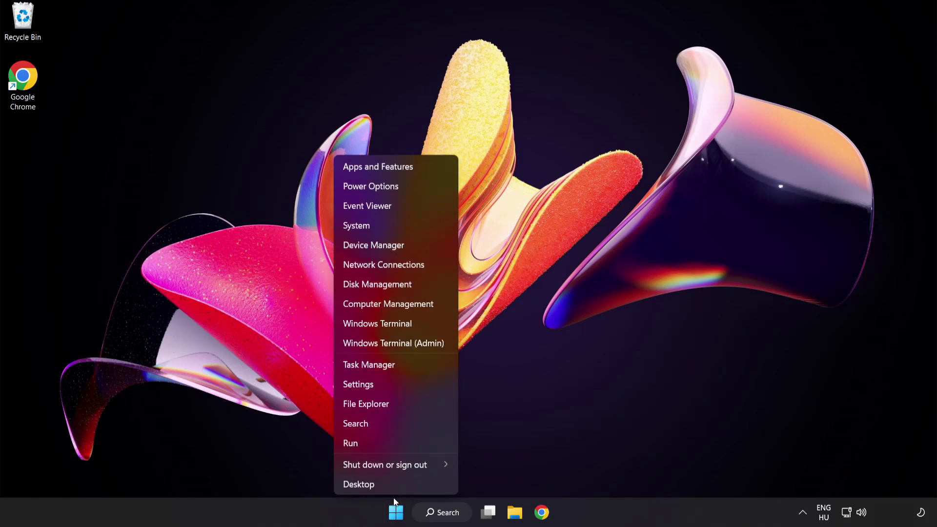
pyautogui.click(405, 364)
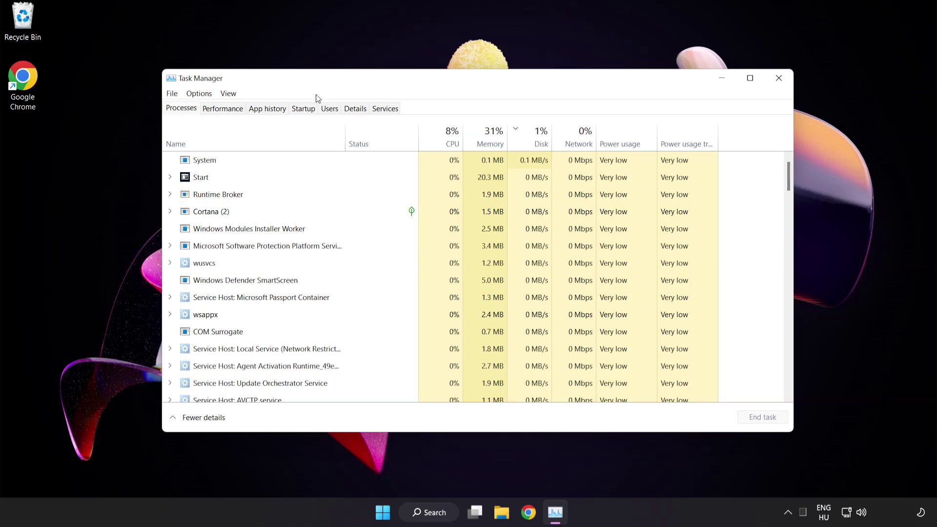
# Step: Disable the startup apps Cortana, Phone Link, Terminal and Windows Security notification icon, and close Task Manager
pyautogui.click(303, 109)
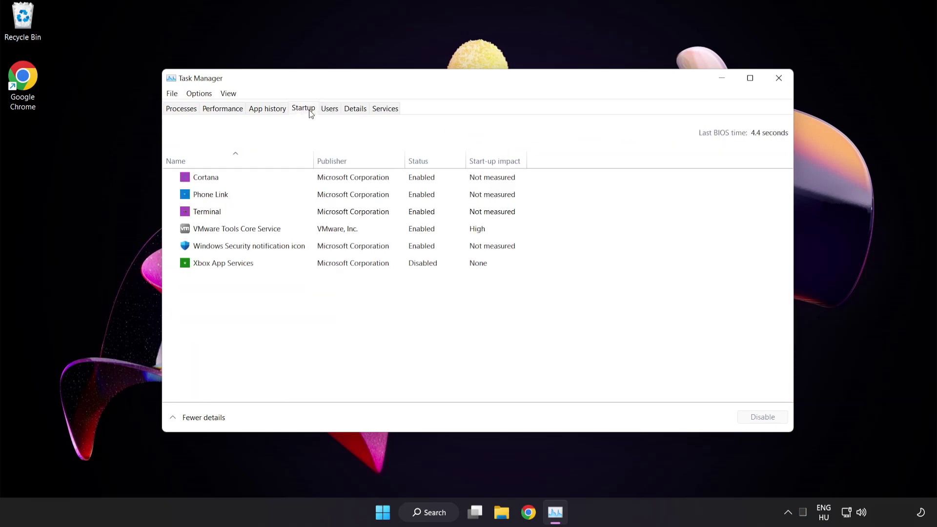
pyautogui.click(311, 182)
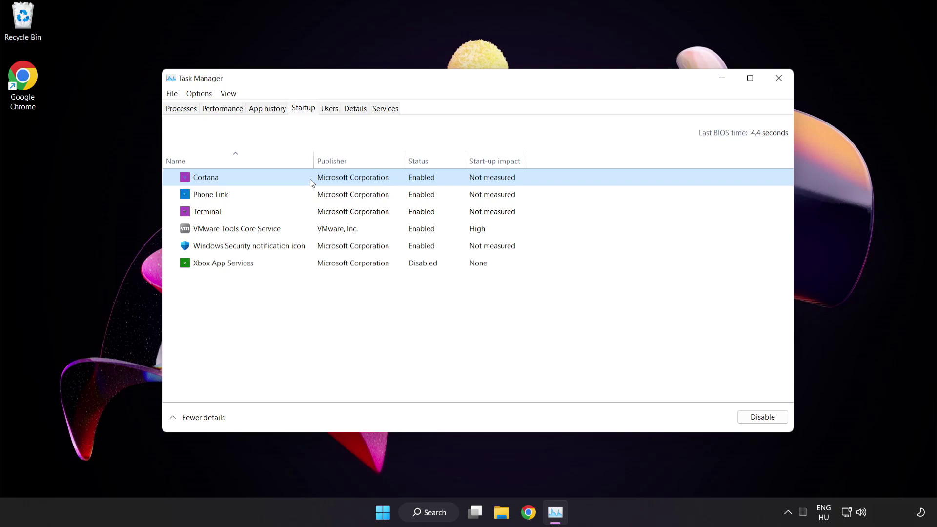
pyautogui.click(768, 423)
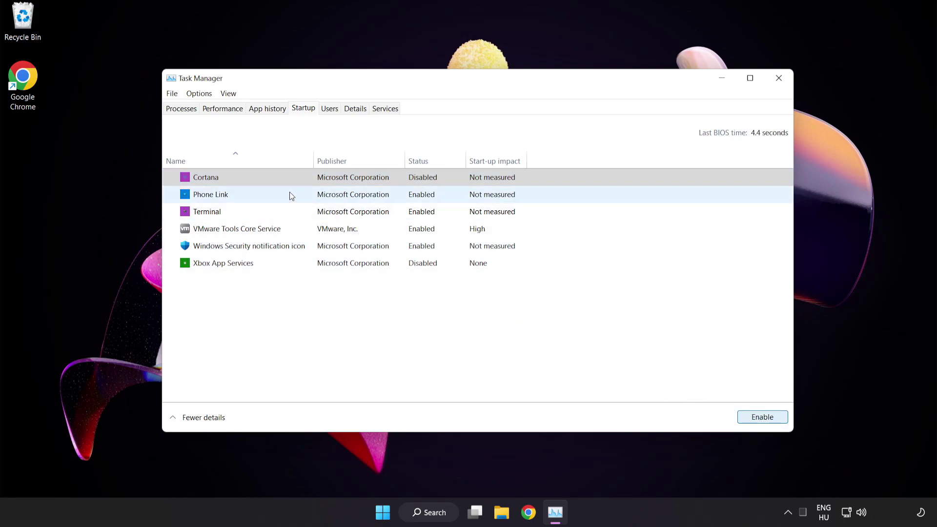
pyautogui.click(289, 193)
pyautogui.click(758, 419)
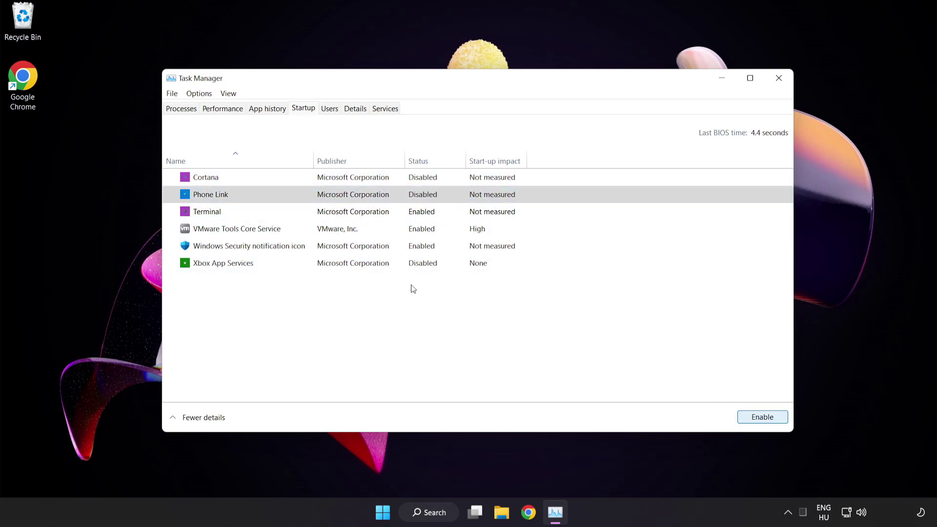
pyautogui.click(297, 212)
pyautogui.click(760, 417)
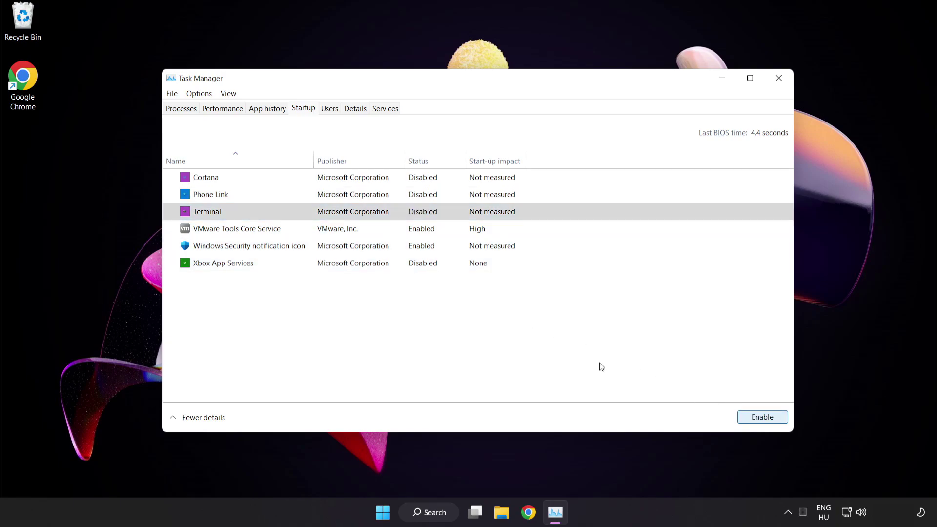
pyautogui.click(336, 250)
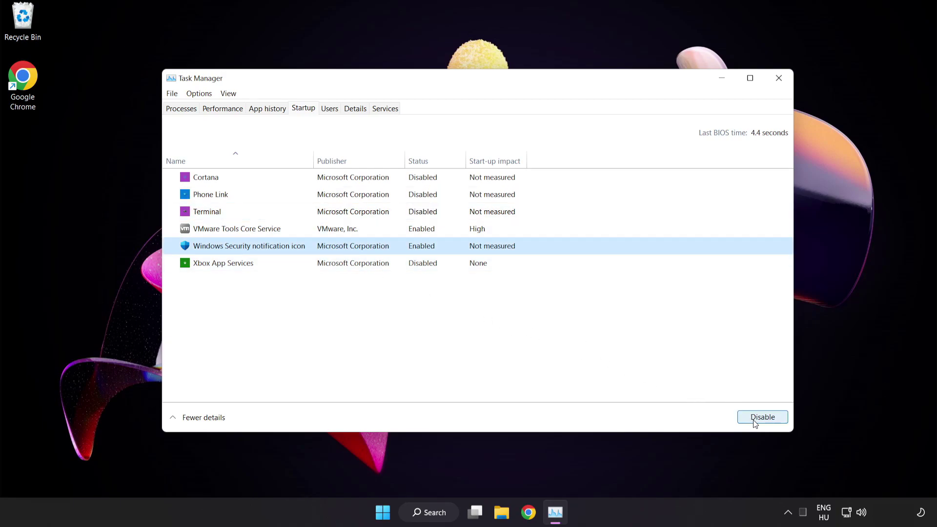
pyautogui.click(738, 417)
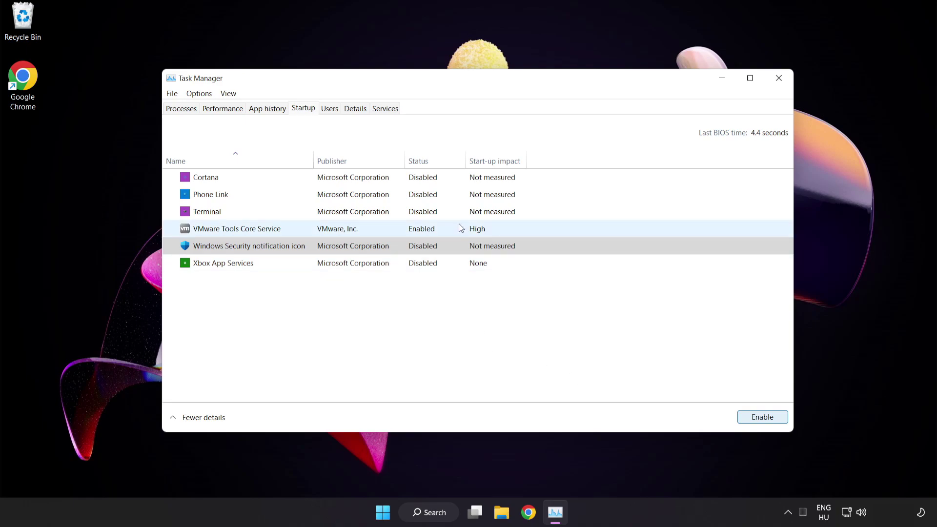
pyautogui.click(778, 79)
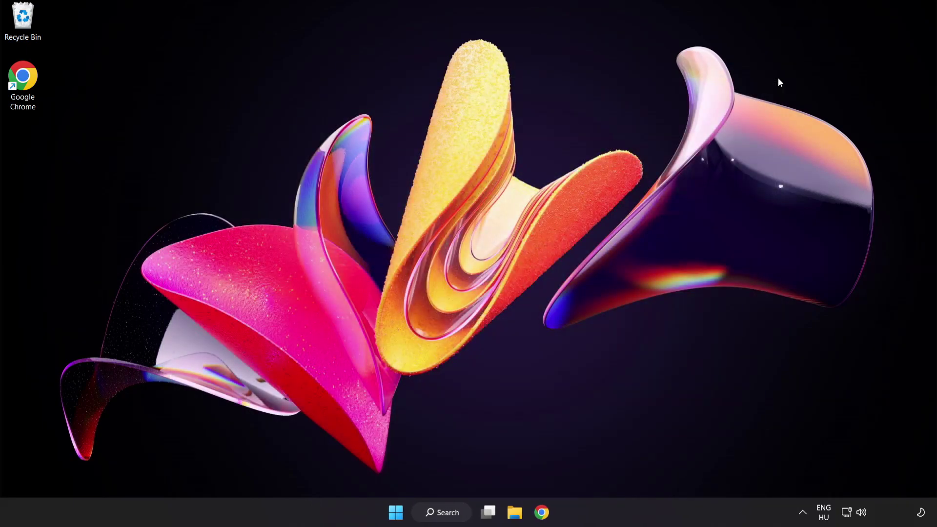
# Step: Switch to Chrome and download the English DirectX End-User Runtime Web Installer from the Microsoft Download Center page
pyautogui.click(541, 512)
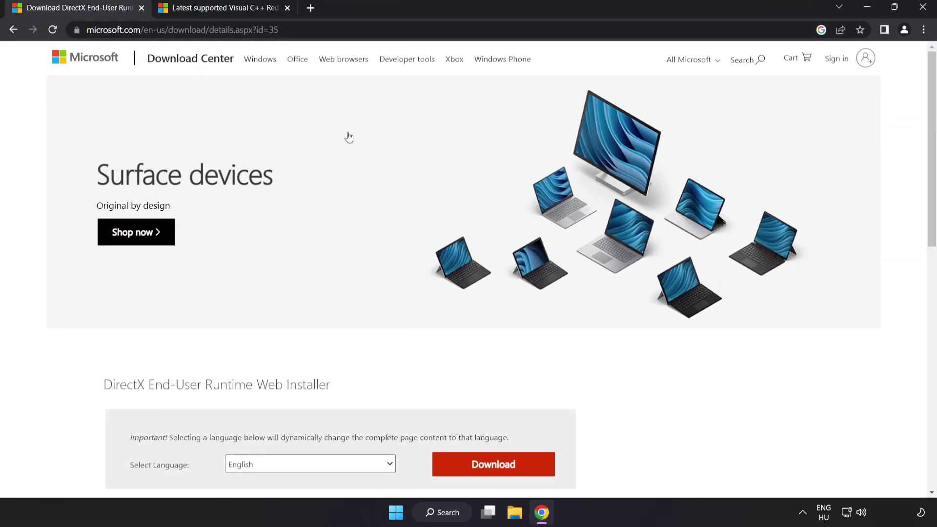
pyautogui.click(378, 26)
pyautogui.click(378, 25)
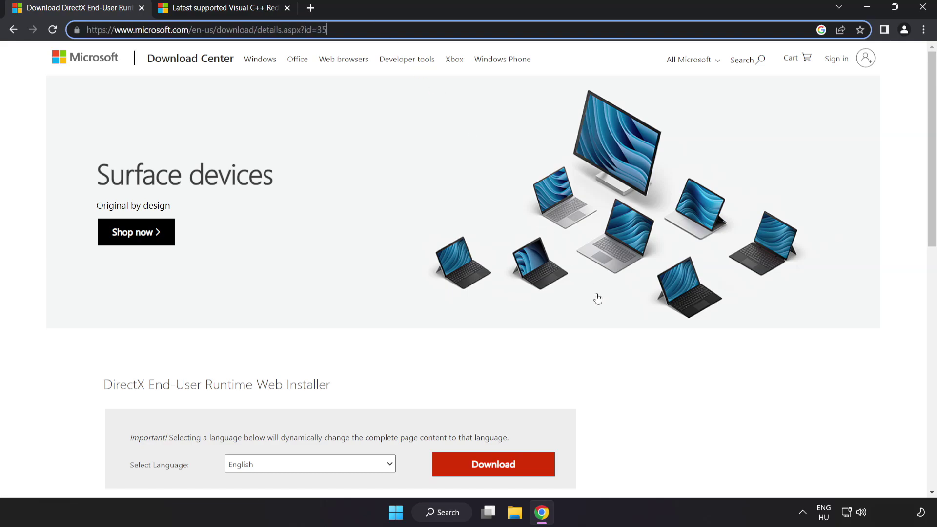
pyautogui.click(533, 312)
pyautogui.scroll(-2, 533, 312)
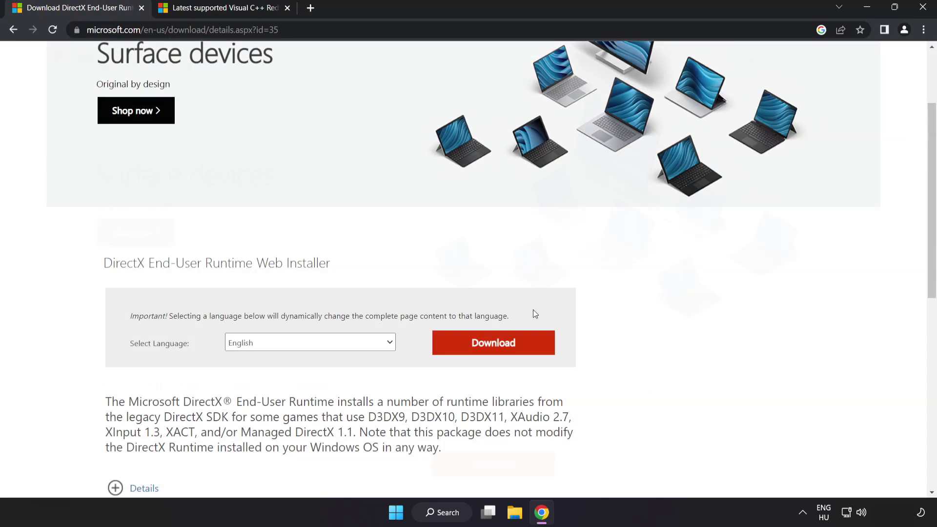
pyautogui.click(505, 353)
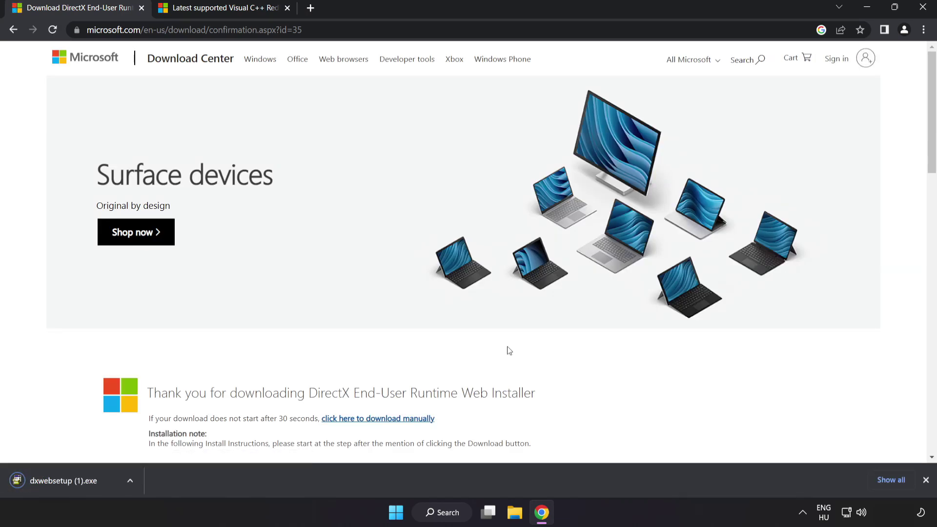
# Step: Run the downloaded DirectX setup, accepting the license agreement and declining the Bing Bar, and finish the wizard
pyautogui.click(78, 481)
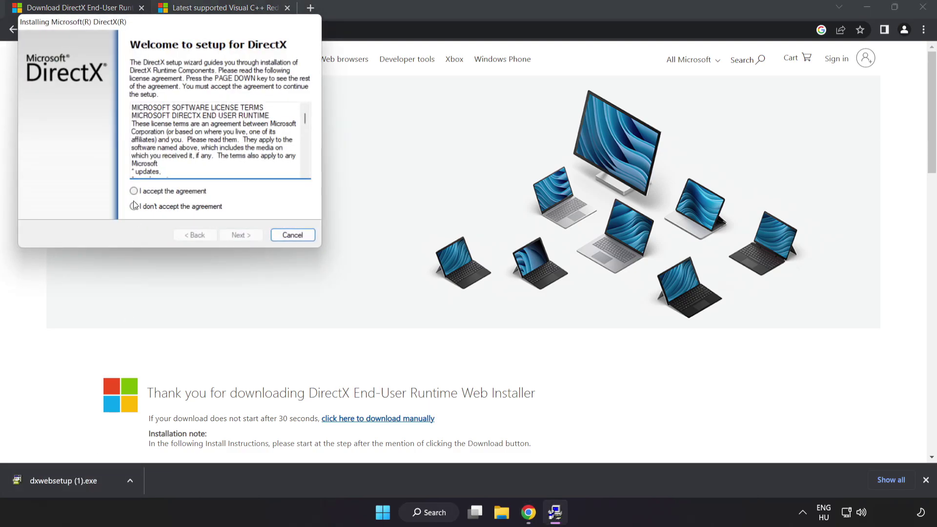
pyautogui.moveTo(140, 22); pyautogui.dragTo(428, 123)
pyautogui.moveTo(591, 225); pyautogui.dragTo(591, 267)
pyautogui.click(438, 294)
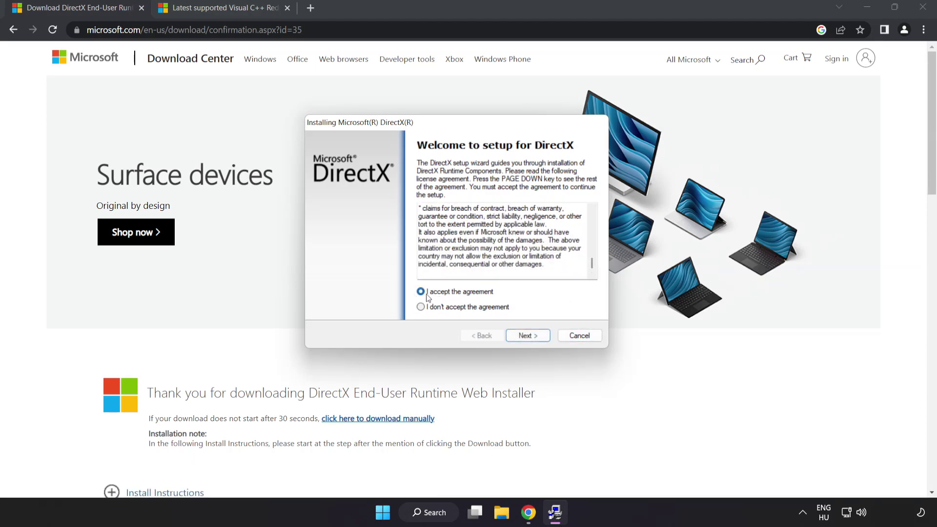
pyautogui.click(528, 338)
pyautogui.click(414, 250)
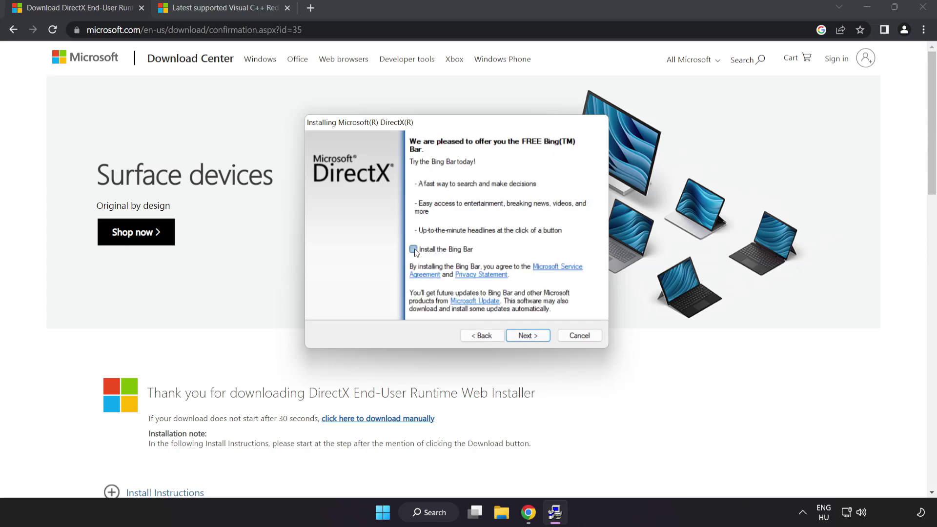
pyautogui.click(530, 337)
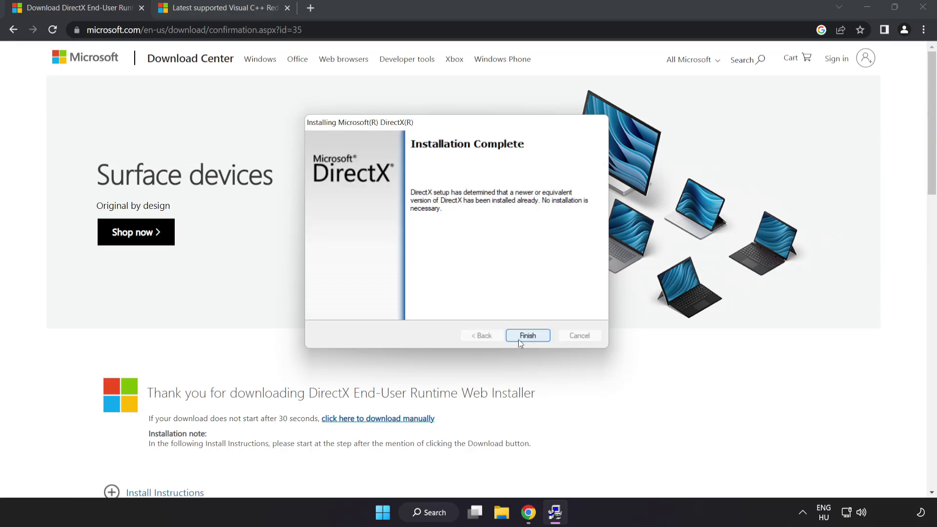
pyautogui.click(528, 336)
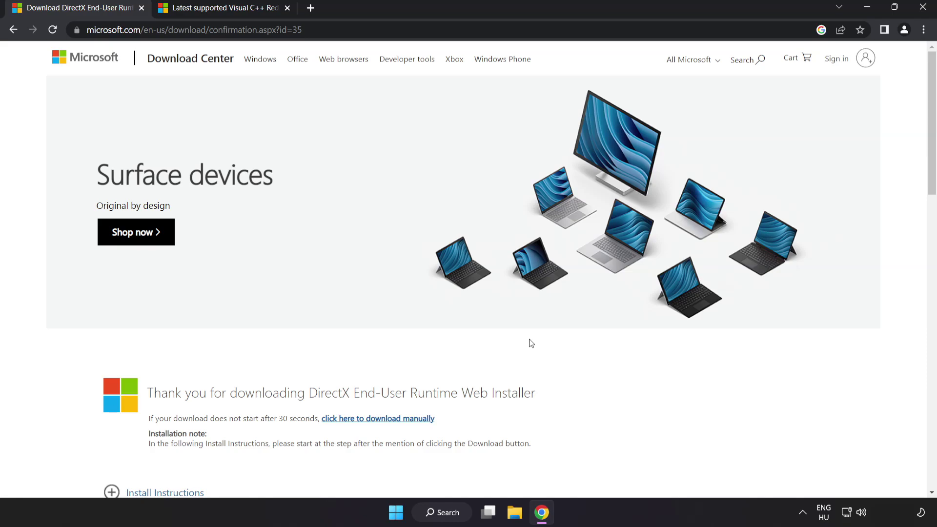
# Step: Close the DirectX page and download the ARM64, X86 and X64 Visual C++ Redistributables for Visual Studio 2015–2022
pyautogui.click(142, 8)
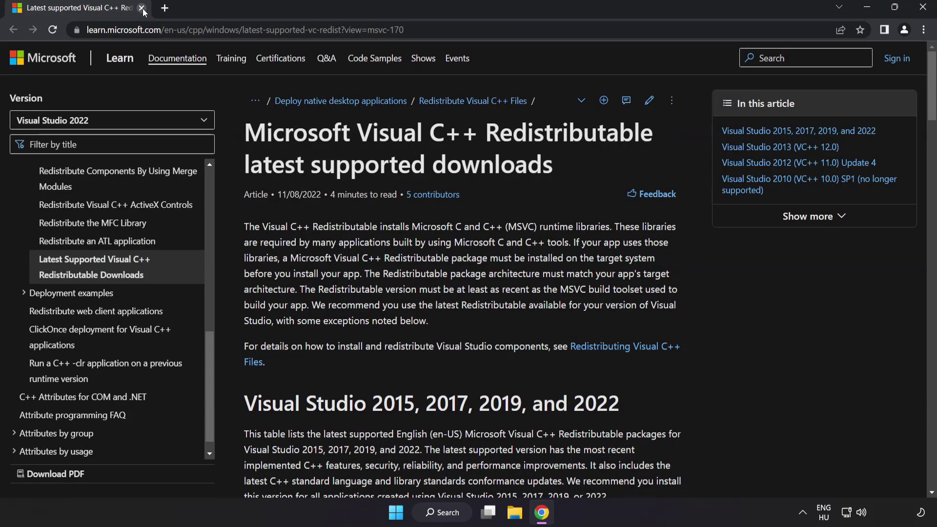
pyautogui.click(488, 30)
pyautogui.click(553, 34)
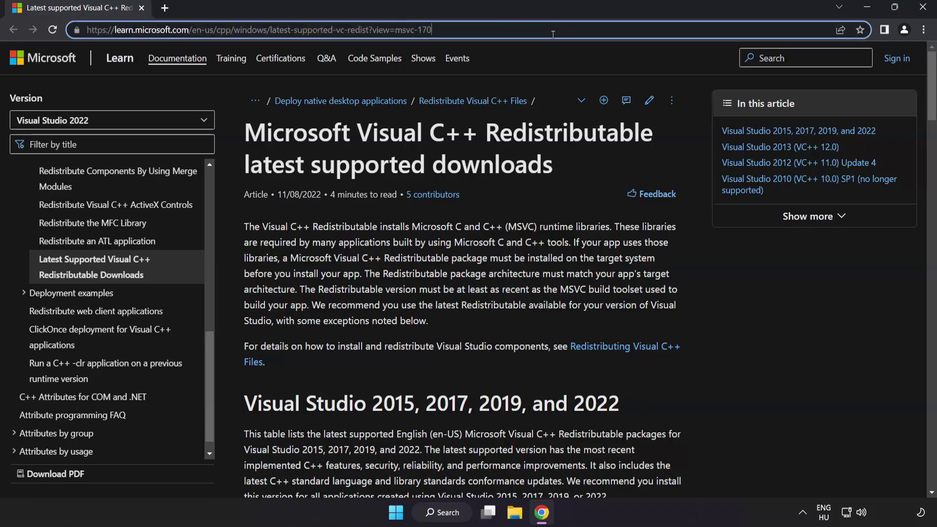
pyautogui.moveTo(927, 104); pyautogui.dragTo(927, 150)
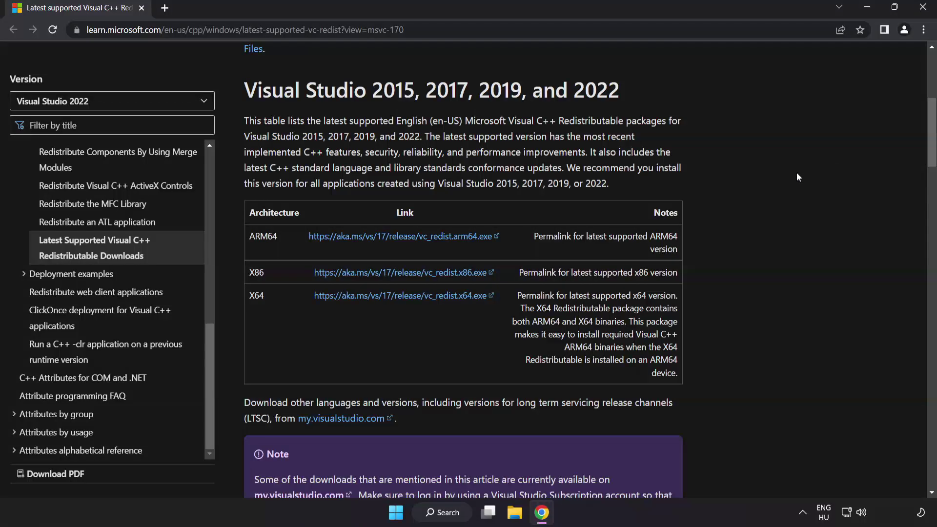
pyautogui.click(388, 237)
pyautogui.click(390, 272)
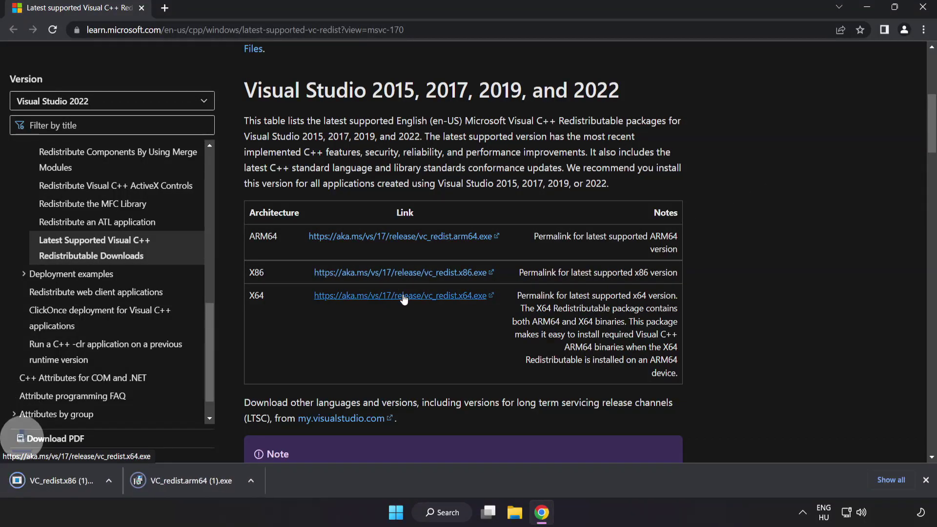
pyautogui.click(404, 298)
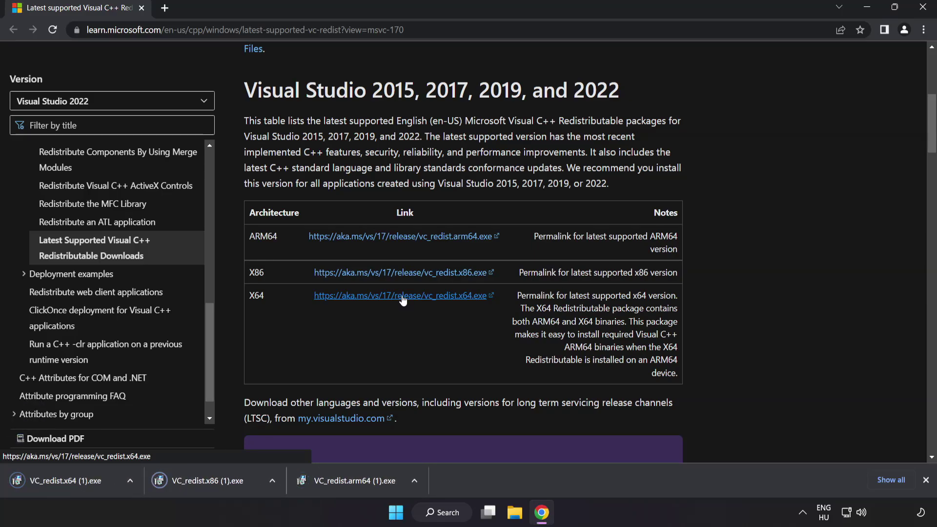
# Step: Try to install the Arm64 Visual C++ Redistributable, agreeing to the license terms, and close its setup
pyautogui.click(352, 482)
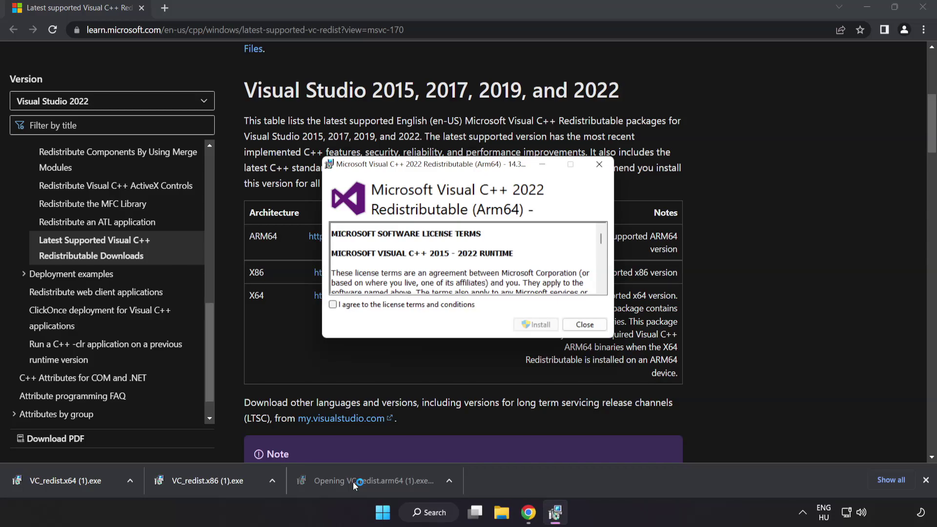
pyautogui.moveTo(600, 239); pyautogui.dragTo(600, 285)
pyautogui.click(334, 305)
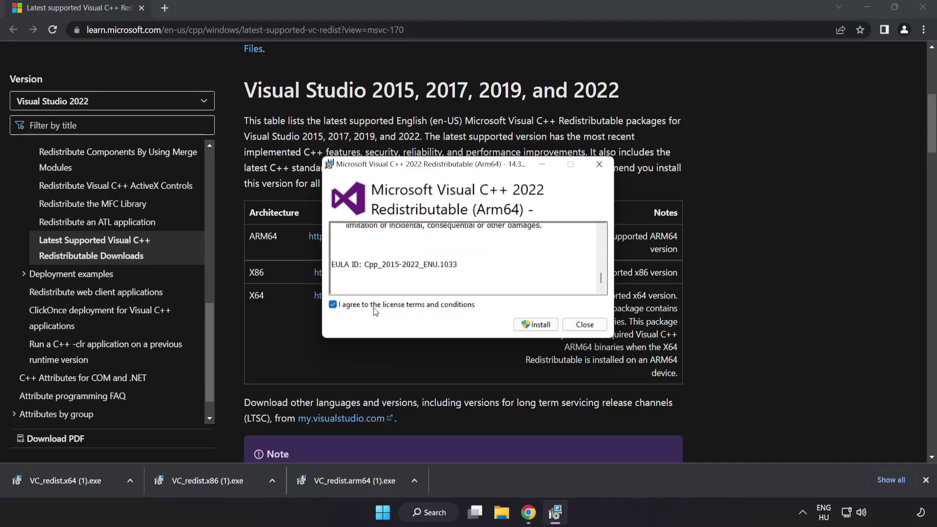
pyautogui.click(533, 325)
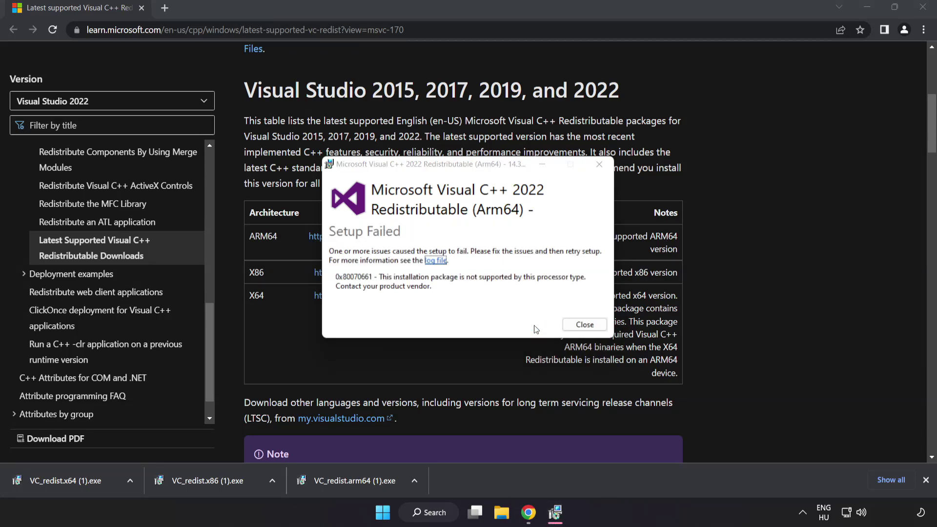
pyautogui.click(584, 324)
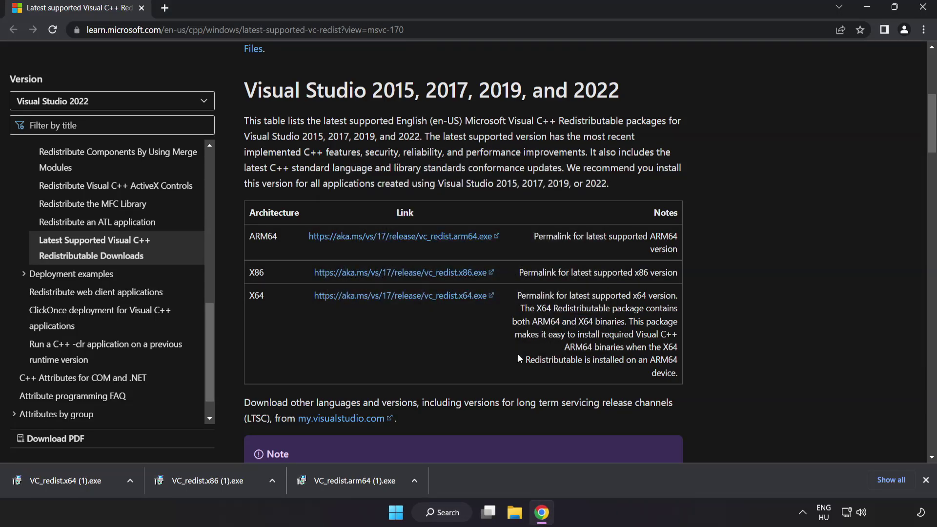
# Step: Run the downloaded x86 and x64 Visual C++ Redistributable installers, close each setup without restarting, and close Chrome
pyautogui.click(211, 481)
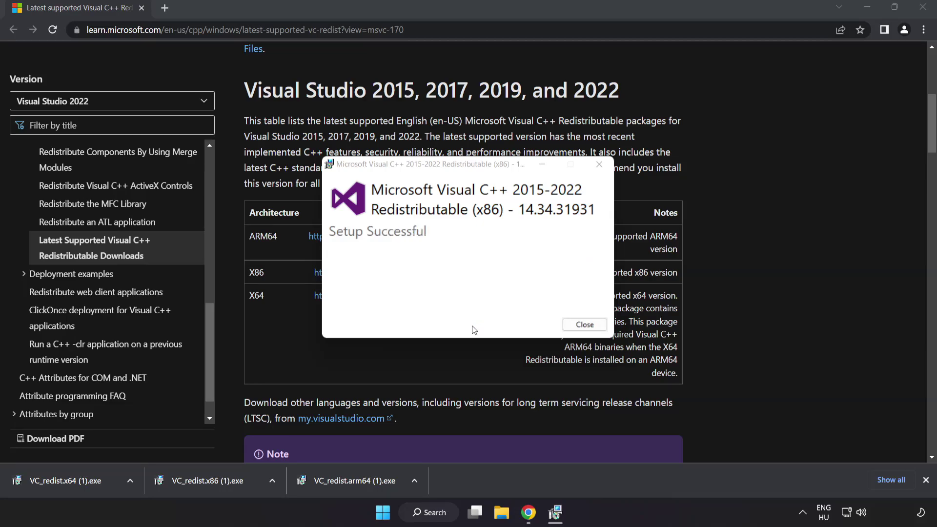
pyautogui.click(584, 325)
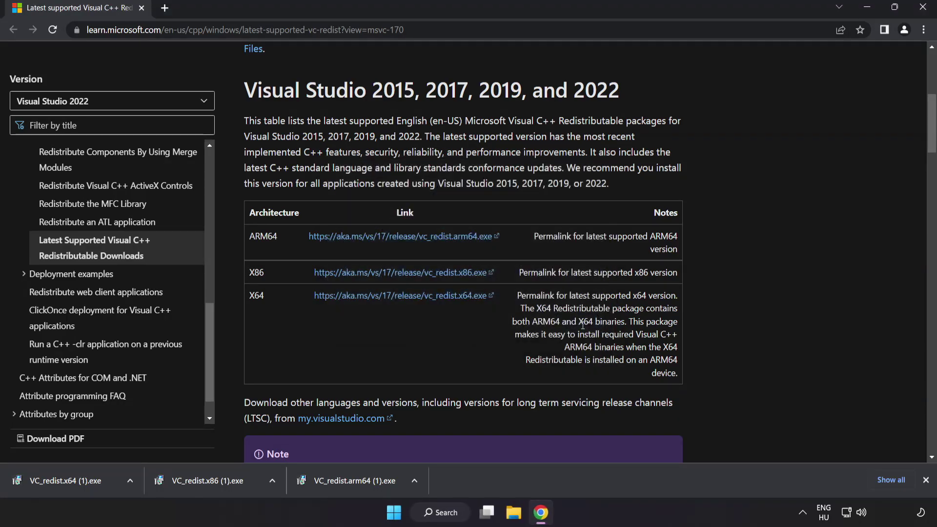
pyautogui.click(84, 481)
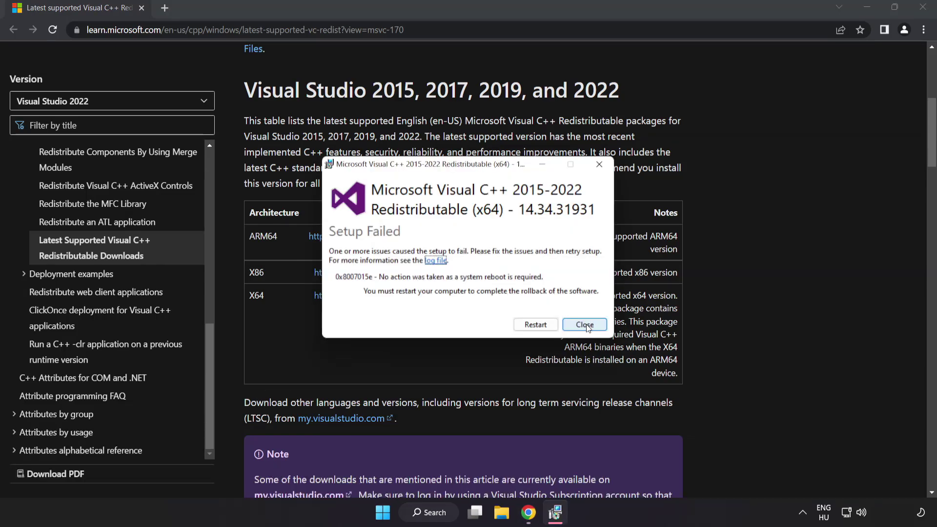
pyautogui.click(587, 326)
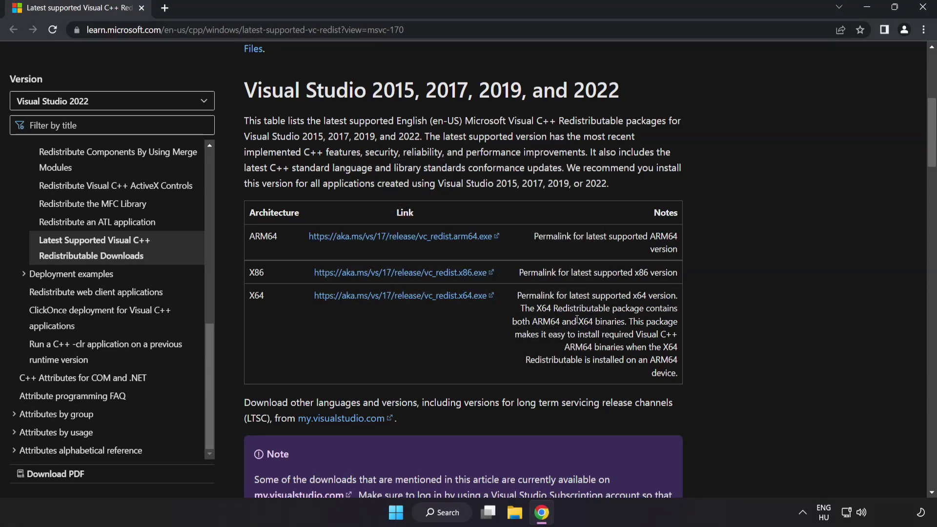
pyautogui.click(922, 9)
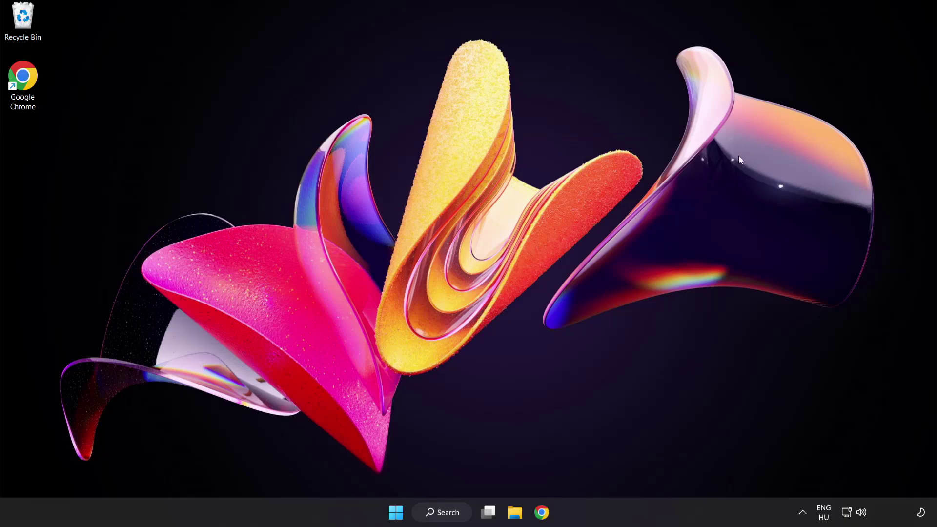
# Step: Search Windows for cmd and run Command Prompt as administrator
pyautogui.click(445, 516)
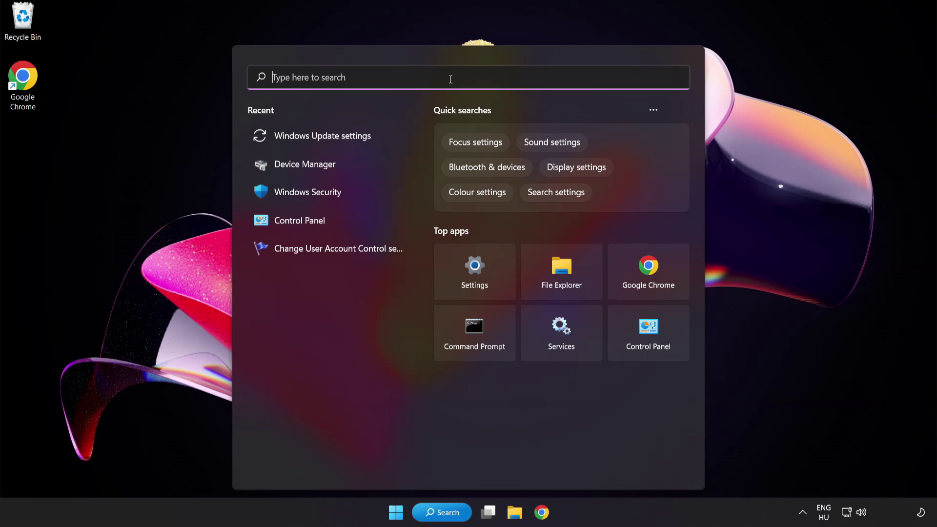
pyautogui.write('cmd')
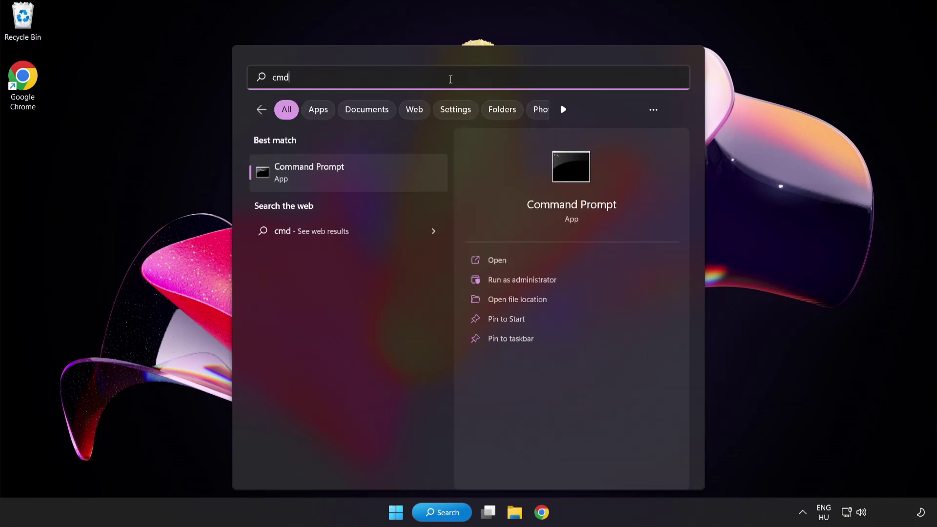
pyautogui.rightClick(351, 181)
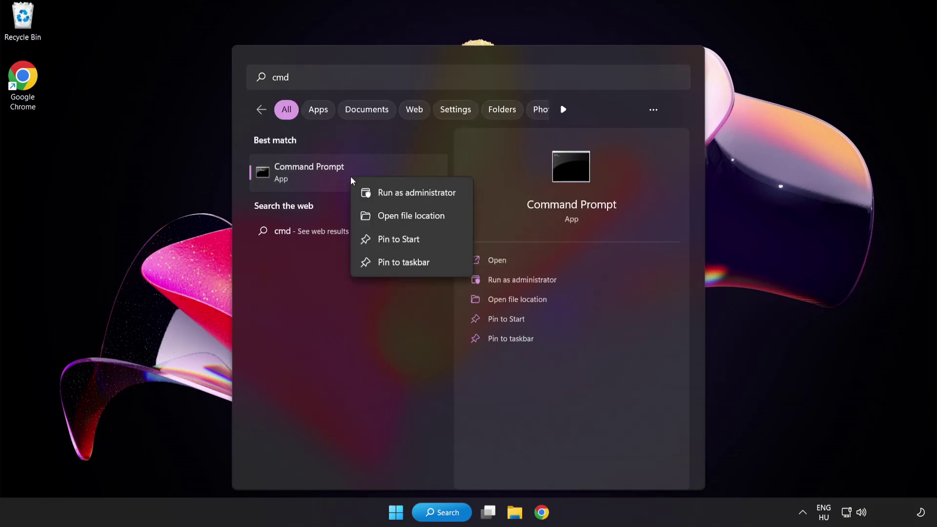
pyautogui.click(397, 193)
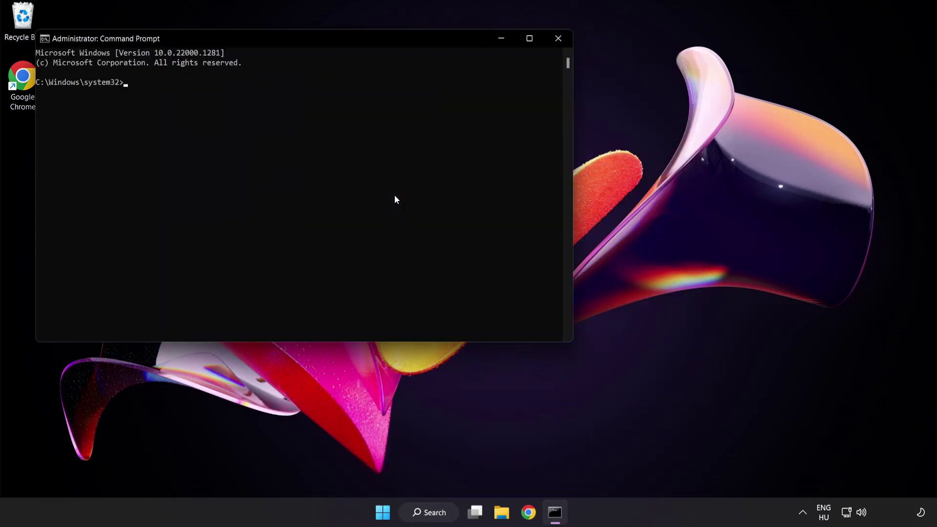
# Step: Reposition the Command Prompt window and run the system file check with sfc /scannow
pyautogui.moveTo(267, 38); pyautogui.dragTo(407, 91)
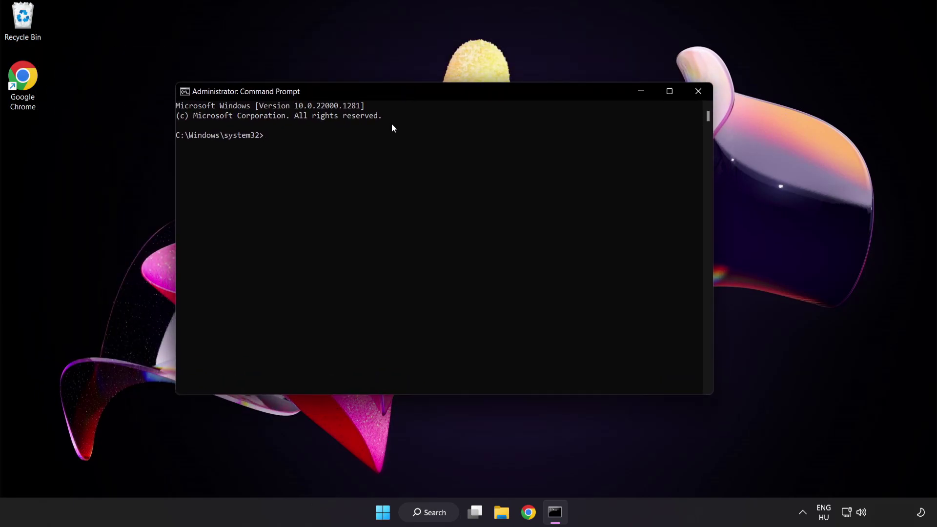
pyautogui.write('sfc')
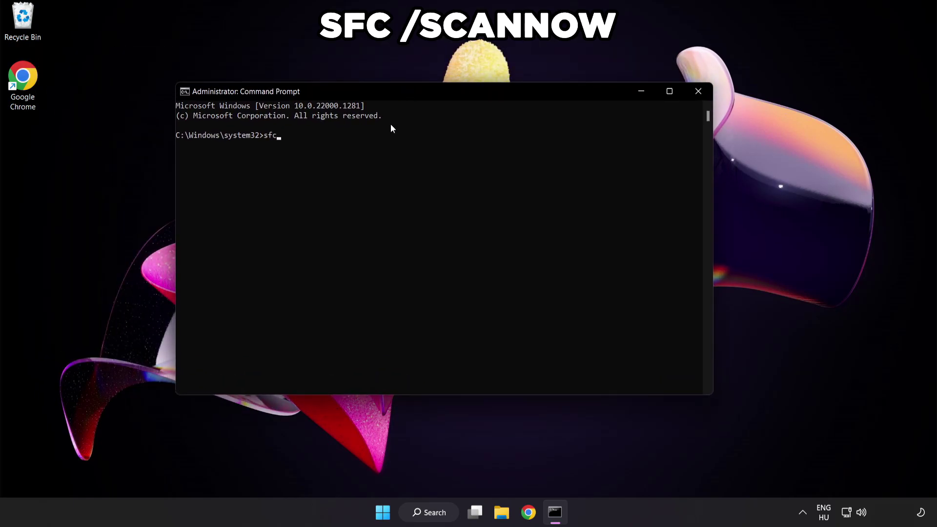
pyautogui.write(' /scannow')
pyautogui.press('Return')
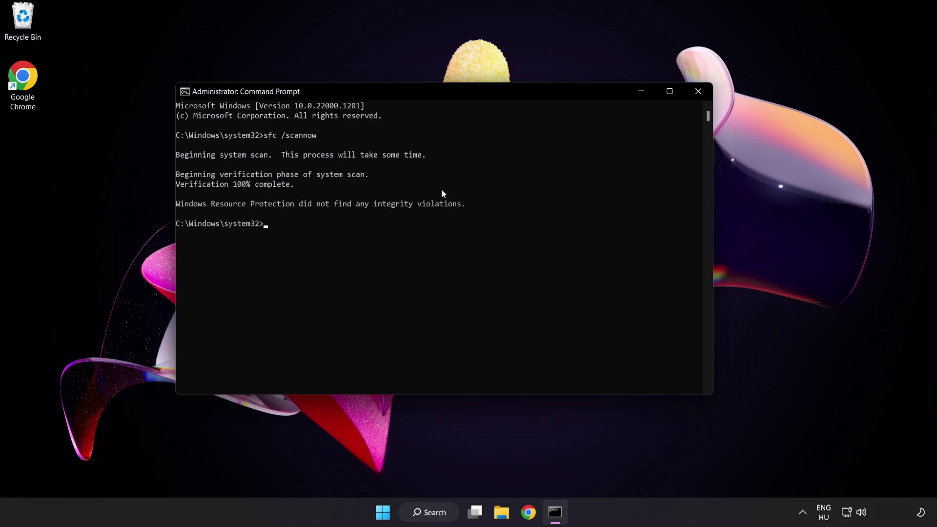
# Step: Close Command Prompt after the scan and bring up the computer's power options
pyautogui.click(698, 91)
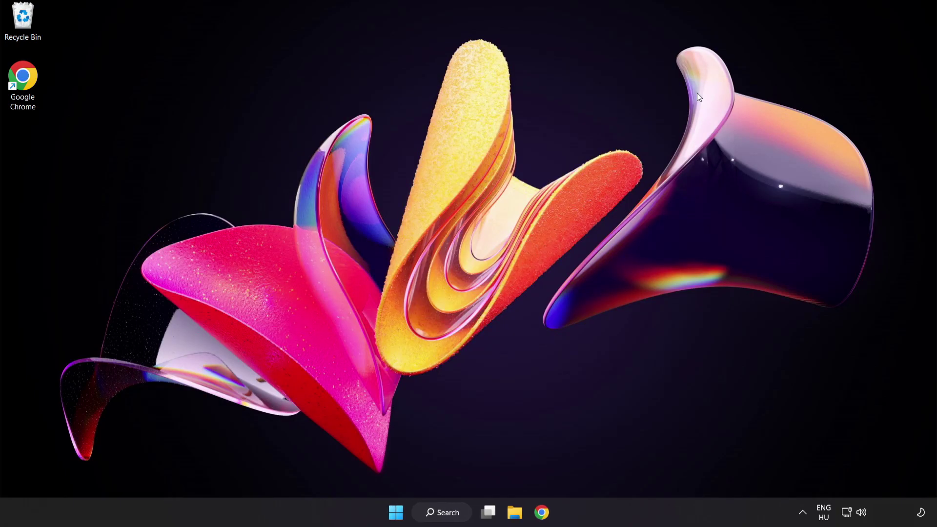
pyautogui.click(406, 502)
pyautogui.click(620, 470)
# Step: Search Windows for security and open the Windows Security app
pyautogui.click(450, 513)
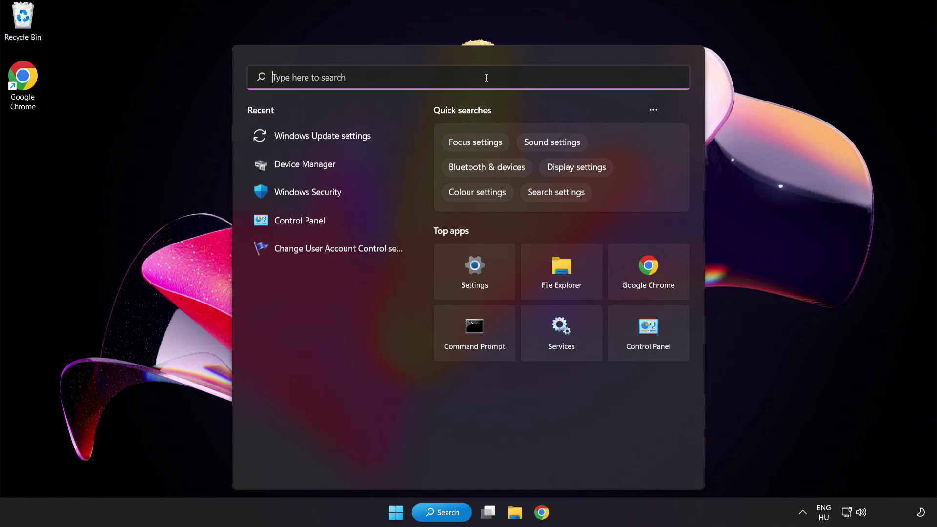
pyautogui.write('securit')
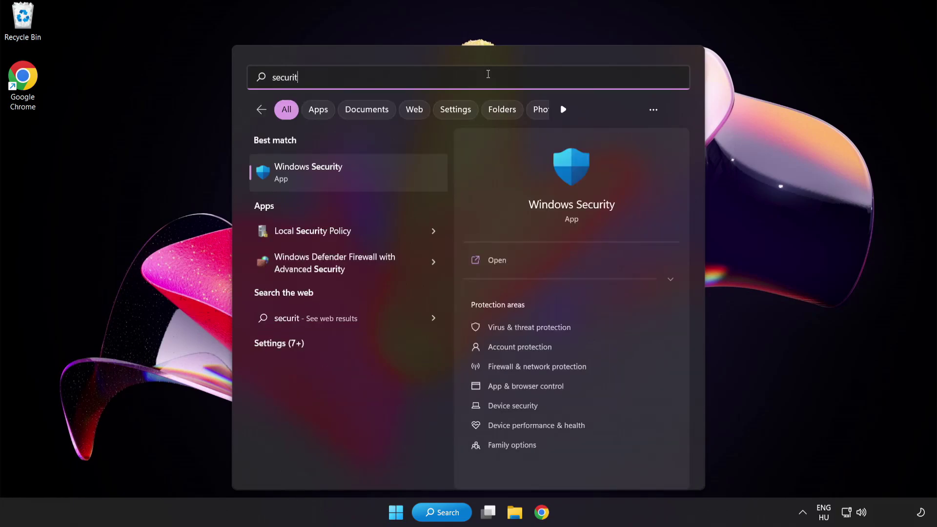
pyautogui.write('y')
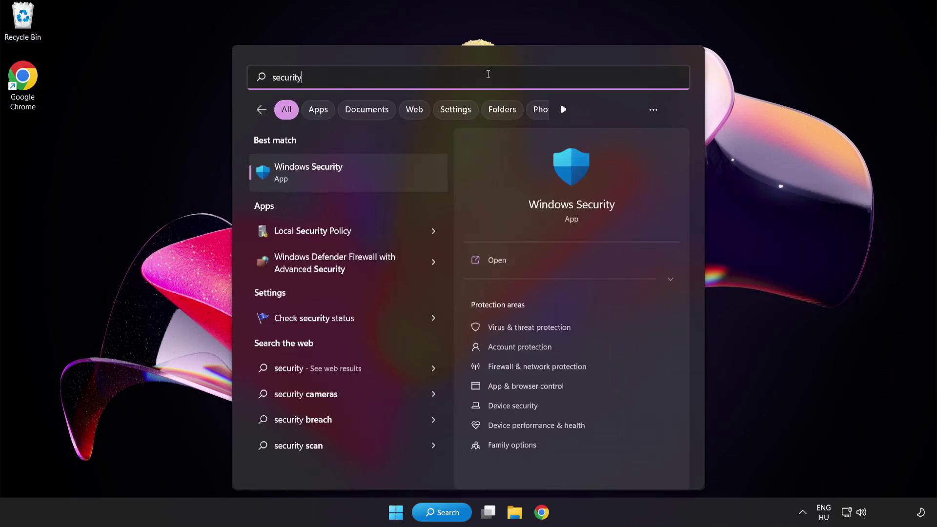
pyautogui.click(354, 173)
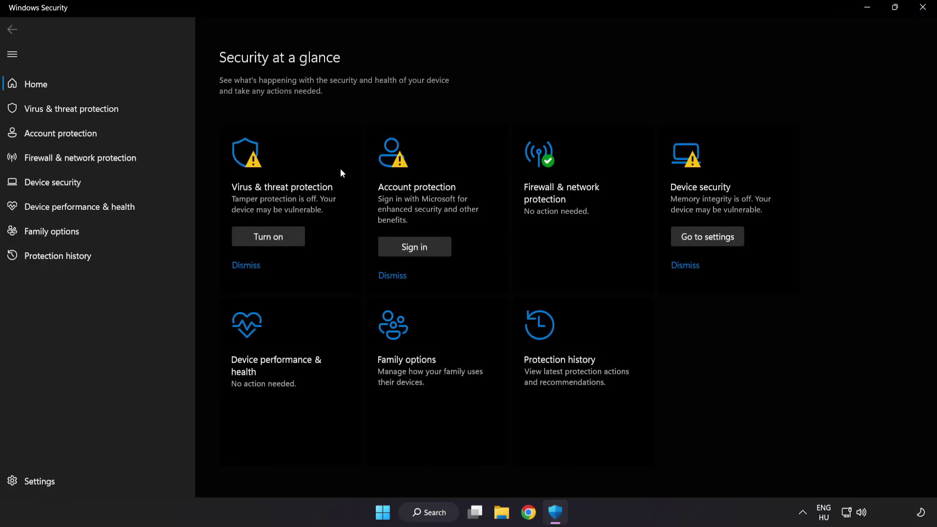
# Step: Go to the exclusions page within the Virus & threat protection settings
pyautogui.click(142, 108)
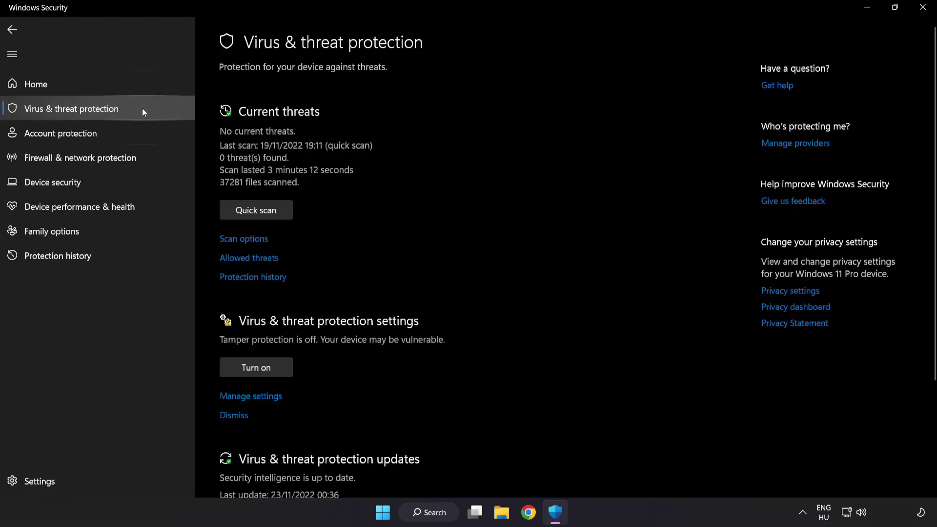
pyautogui.scroll(-3, 593, 143)
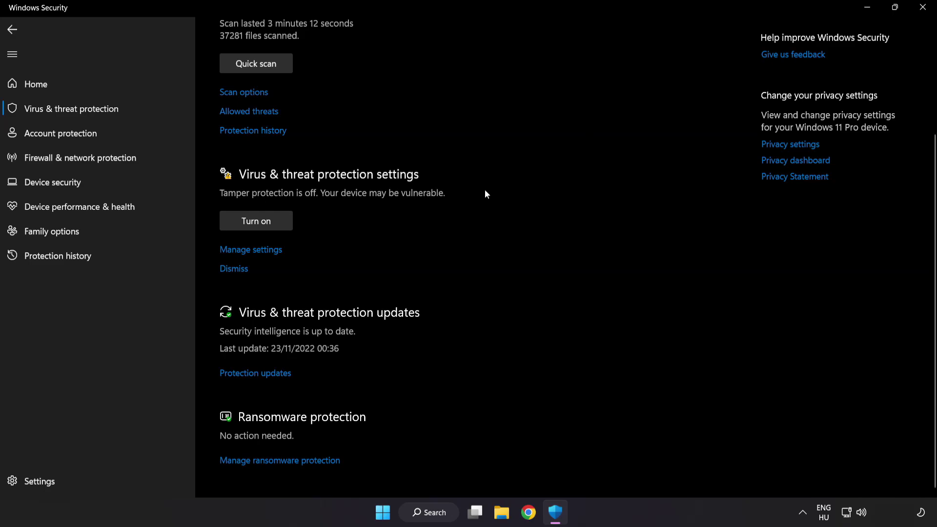
pyautogui.click(257, 250)
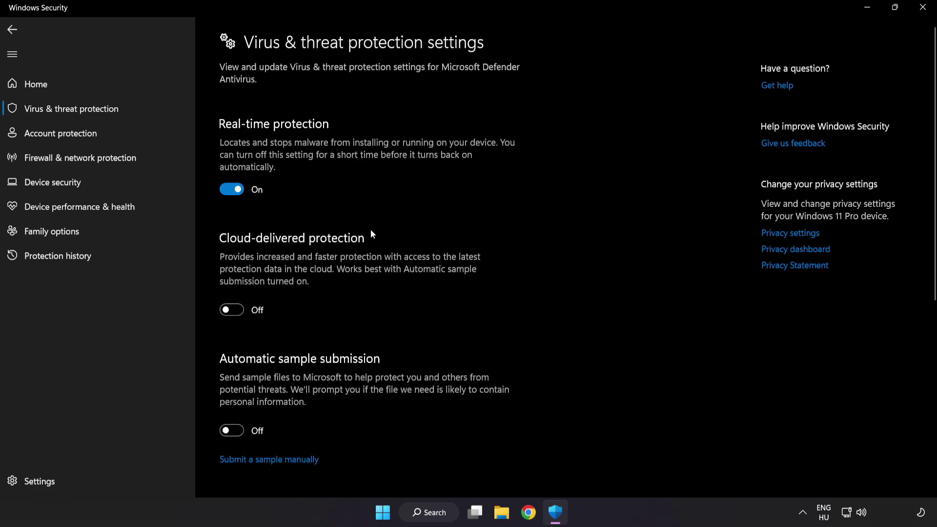
pyautogui.scroll(-6, 545, 256)
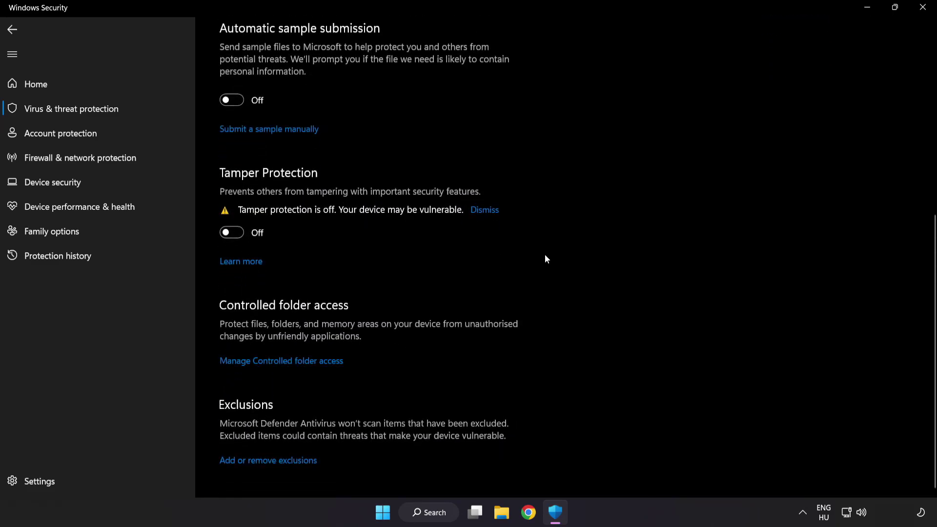
pyautogui.click(272, 462)
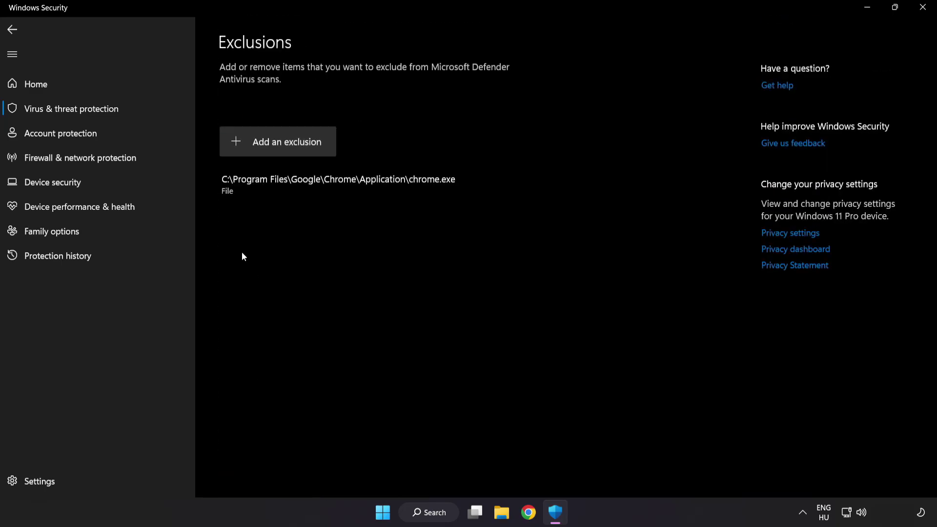
# Step: Add a file exclusion for the NOT WORKING APP shortcut in C:\Program Files (x86)\NOT WORKING APP
pyautogui.click(279, 147)
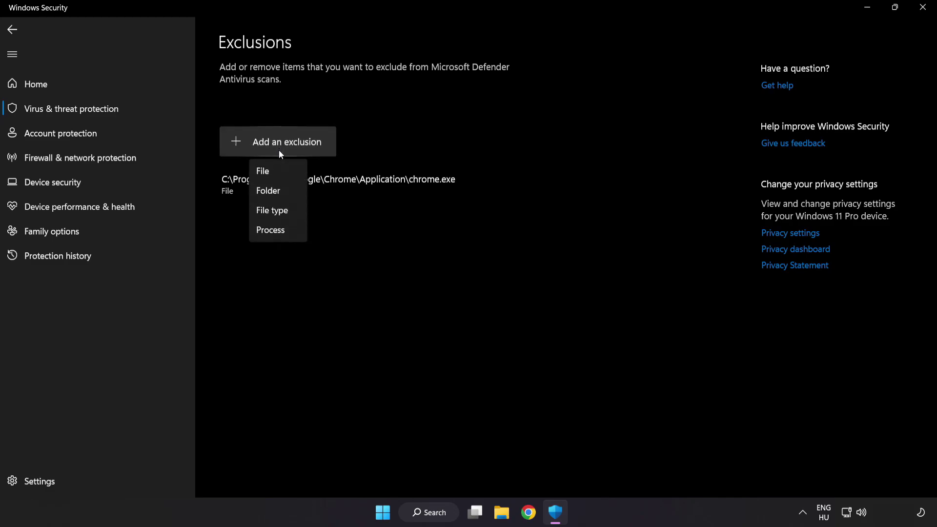
pyautogui.click(273, 175)
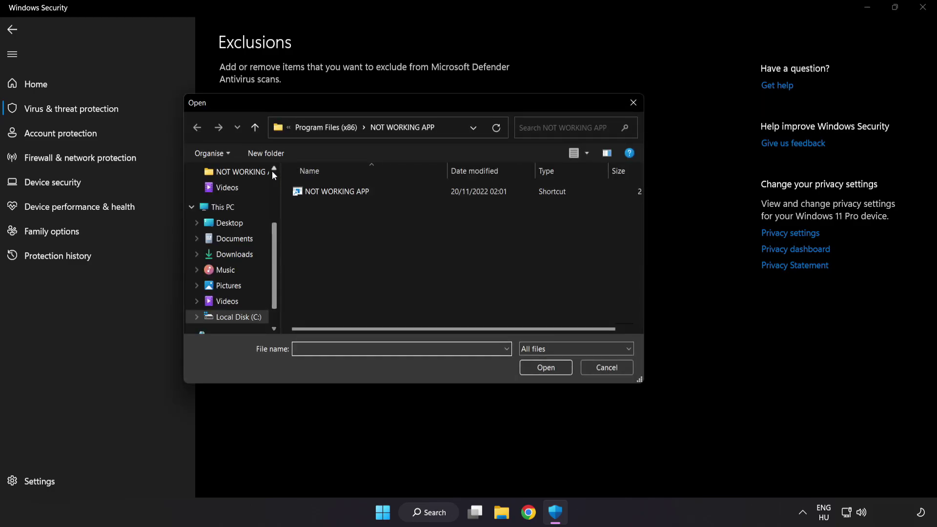
pyautogui.click(301, 128)
pyautogui.click(306, 127)
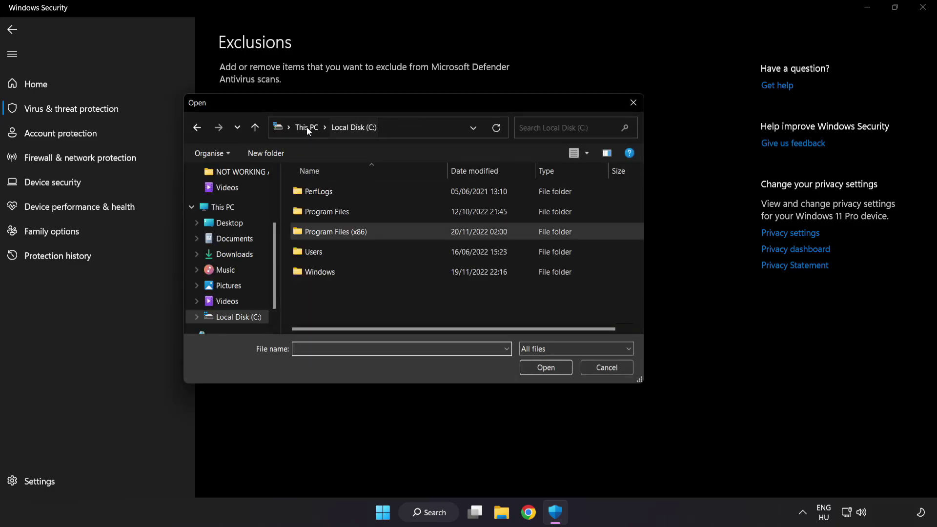
pyautogui.click(308, 127)
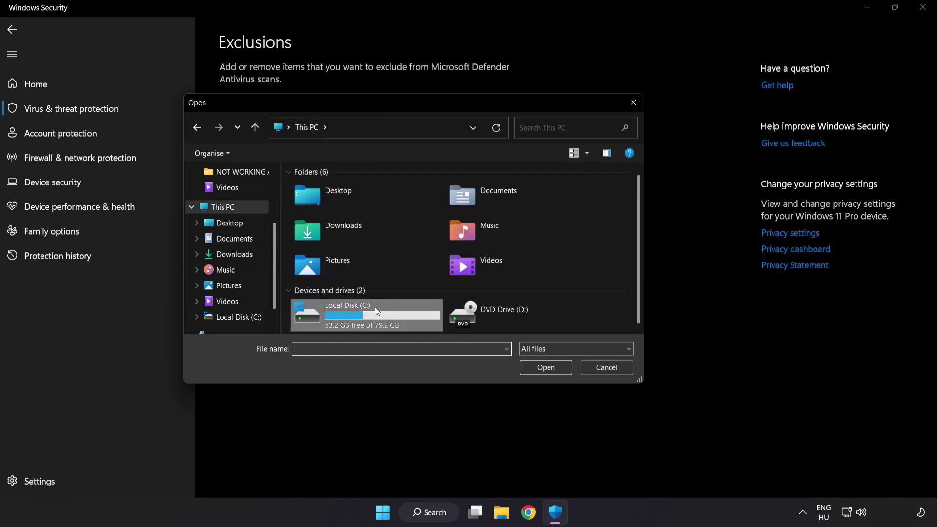
pyautogui.doubleClick(350, 319)
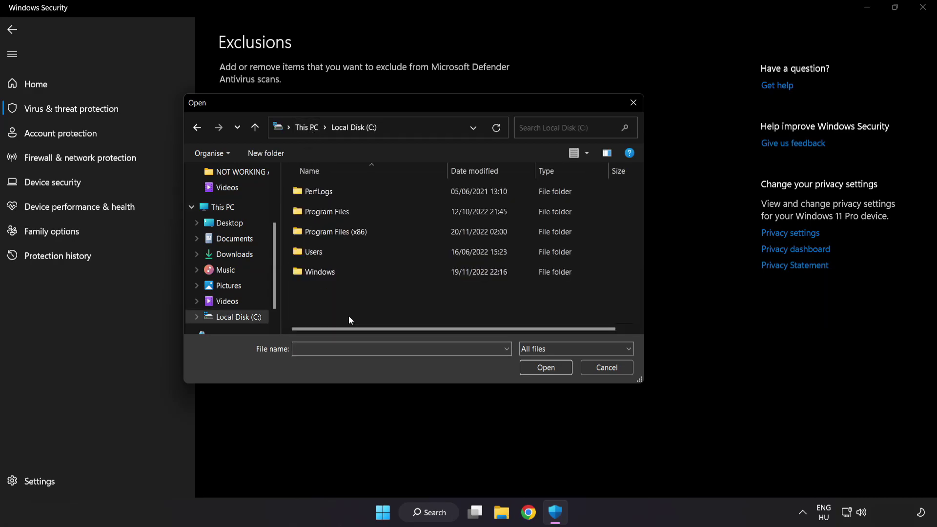
pyautogui.doubleClick(359, 226)
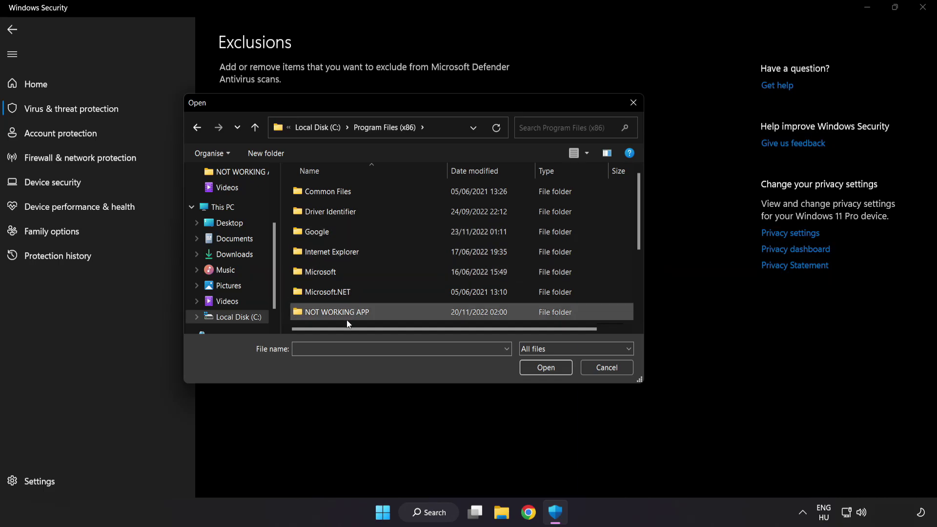
pyautogui.scroll(-1, 346, 306)
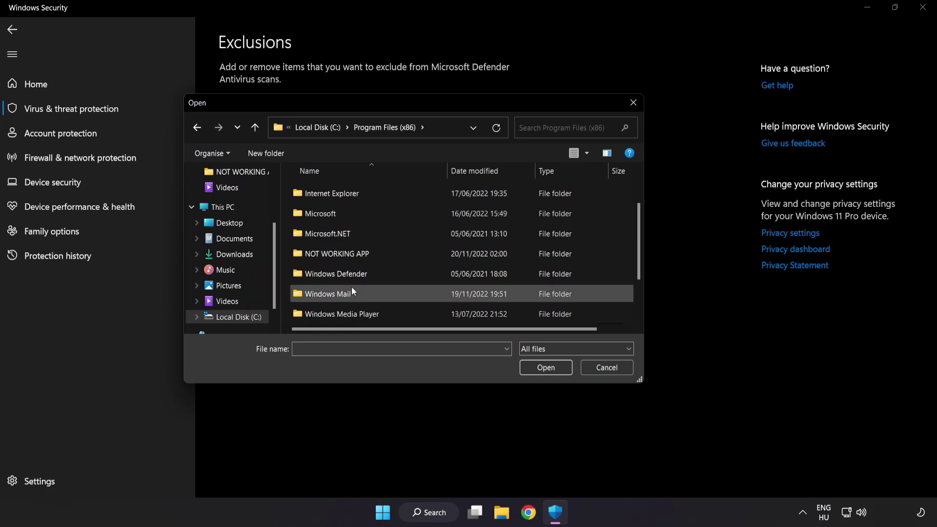
pyautogui.doubleClick(372, 254)
pyautogui.click(341, 194)
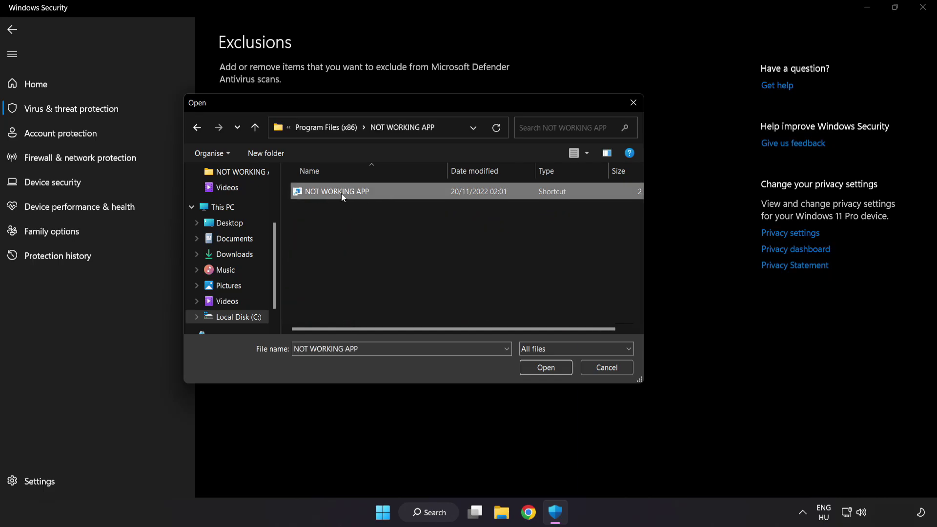
pyautogui.click(546, 371)
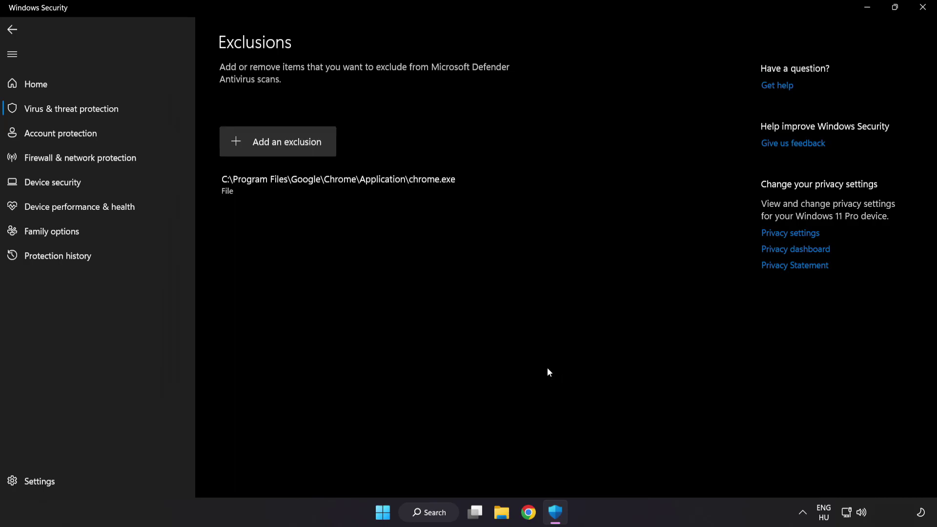
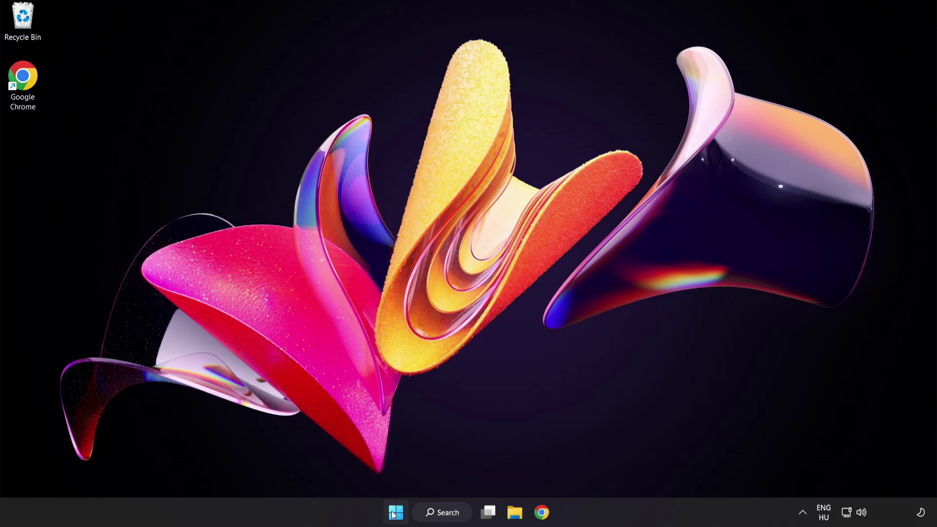
# Step: Show the Sleep, Shut down and Restart choices for the computer
pyautogui.click(395, 513)
pyautogui.click(620, 472)
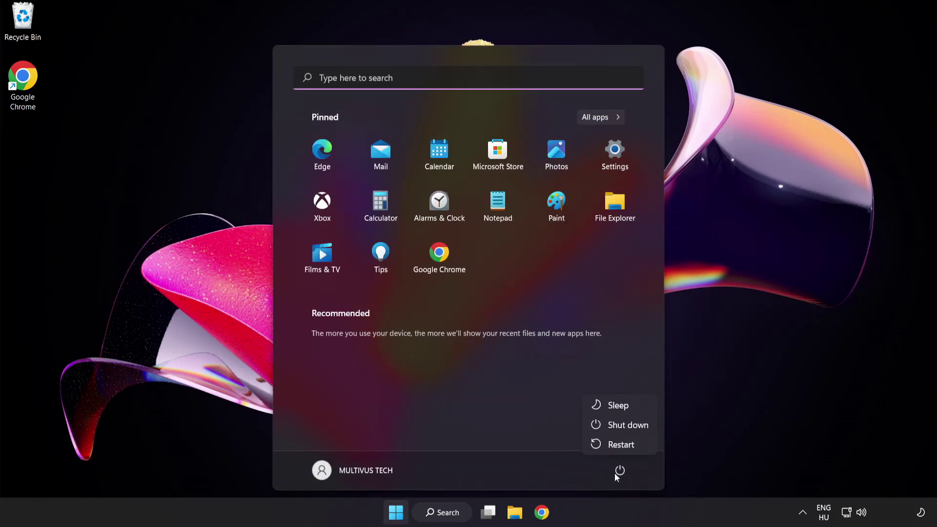